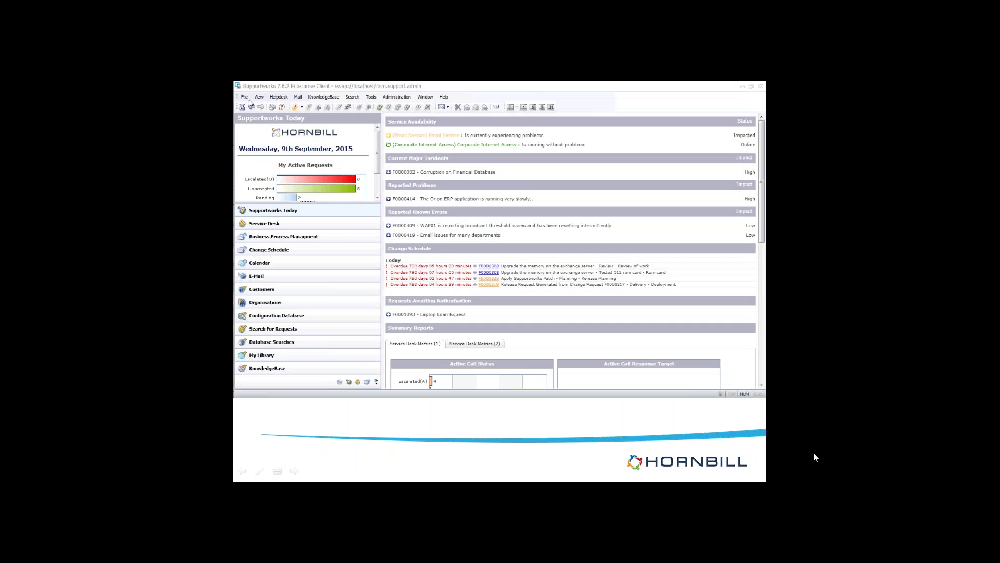
Open the process settings and review the change, release, service, incident, problem and service level management sections
left_click(245, 97)
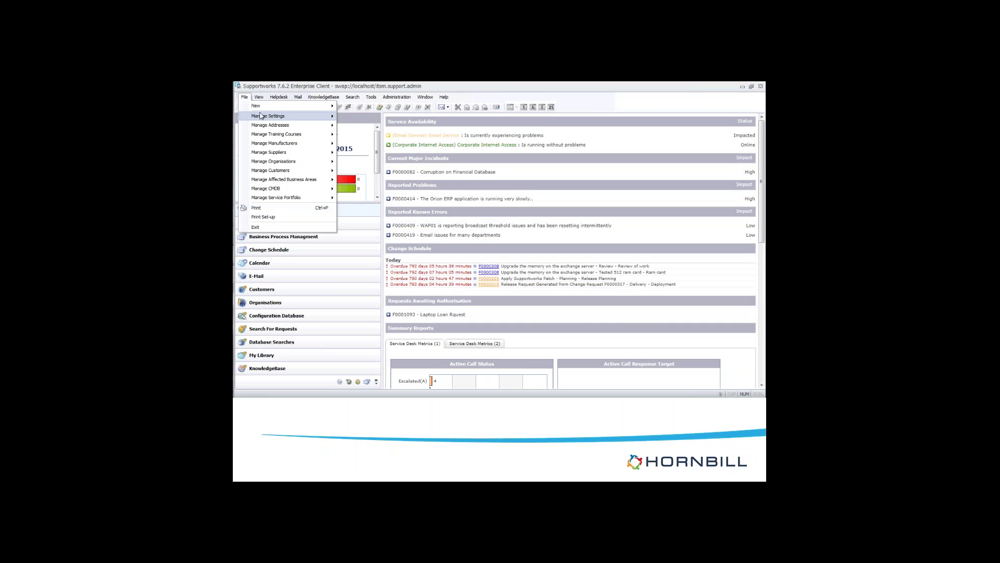
mouse_move(261, 116)
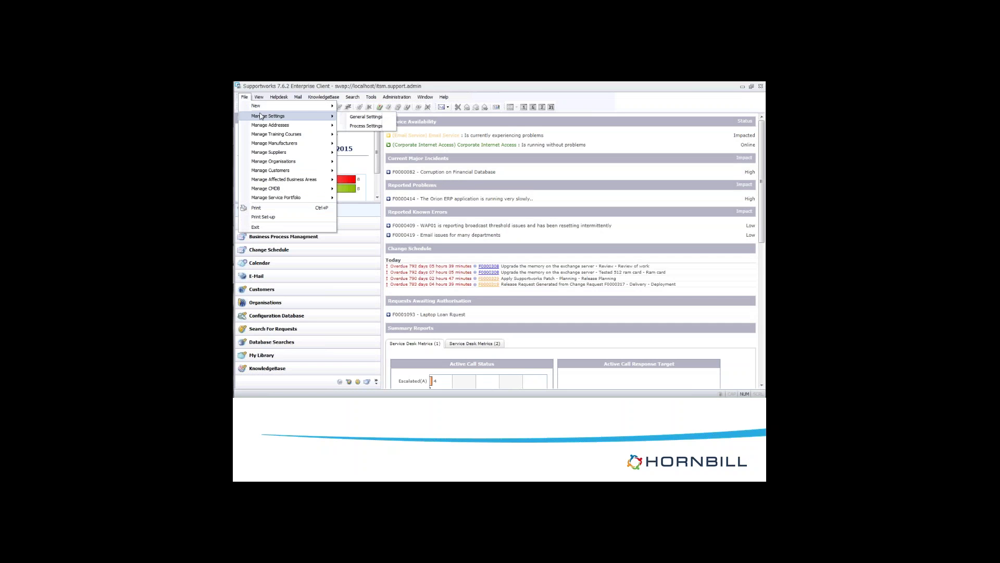
left_click(362, 126)
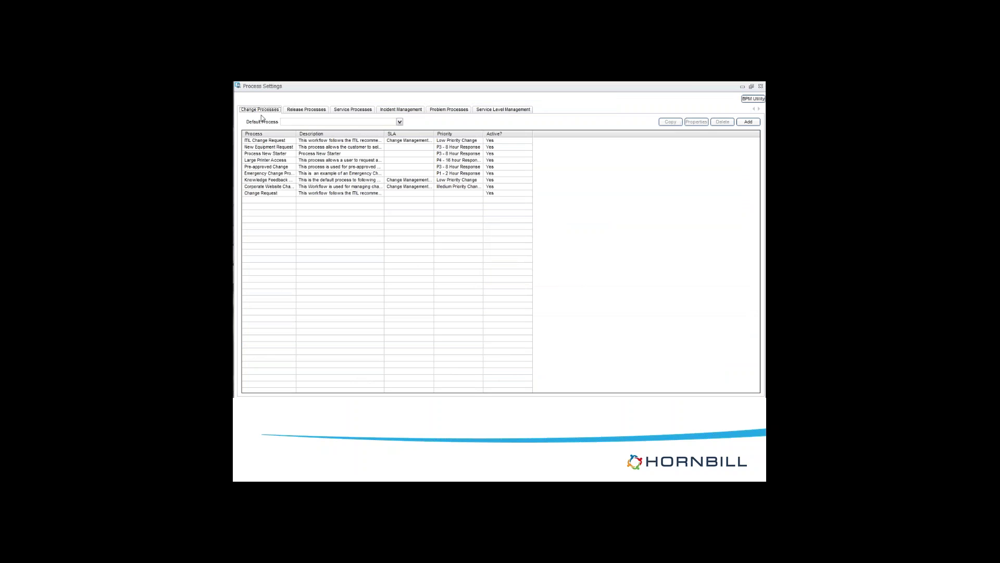
left_click(296, 111)
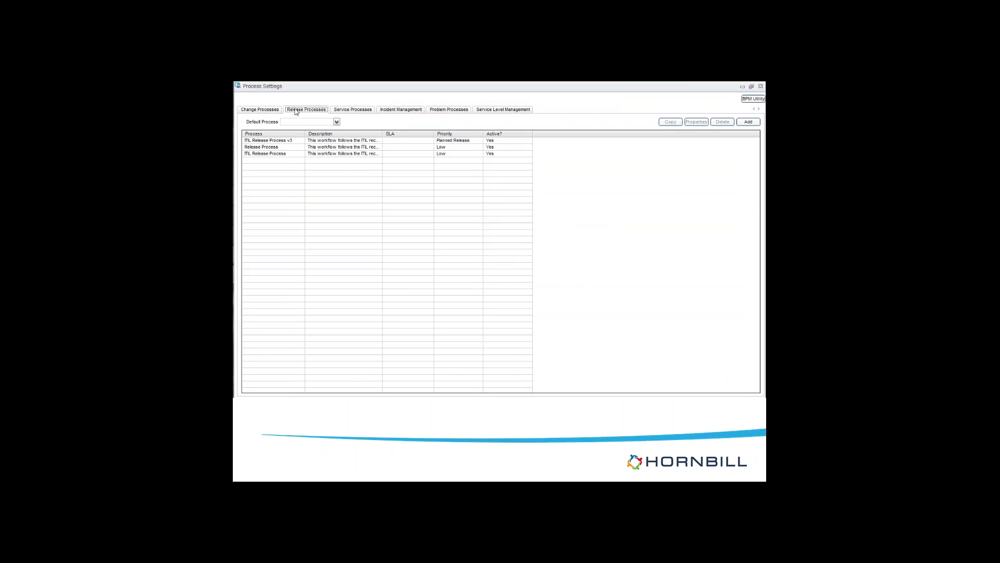
left_click(340, 111)
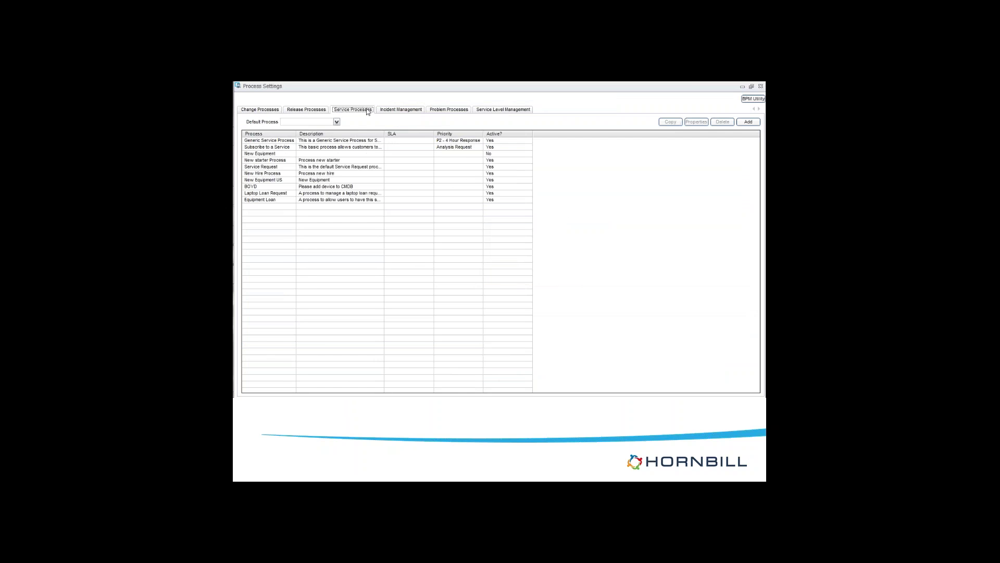
left_click(387, 110)
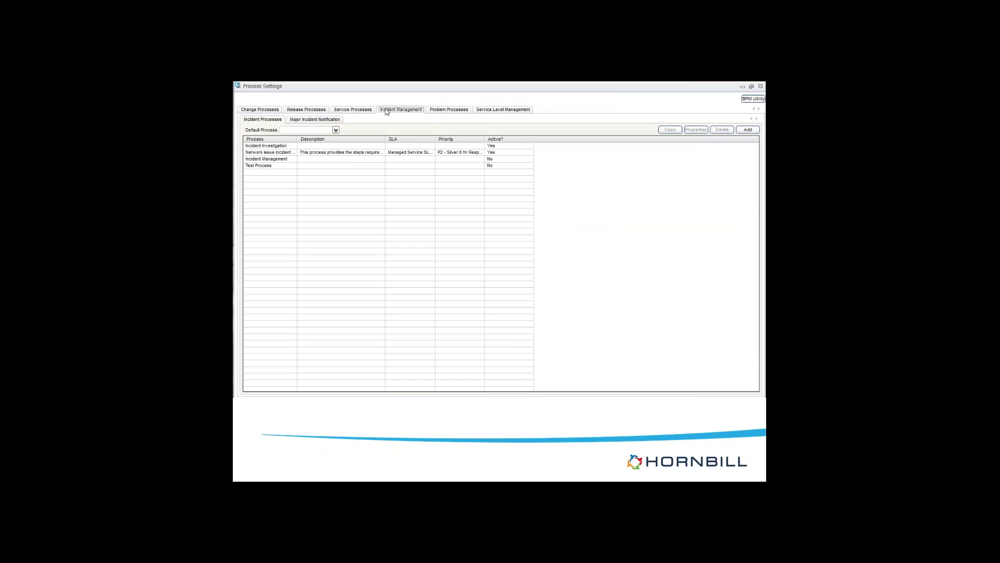
left_click(437, 111)
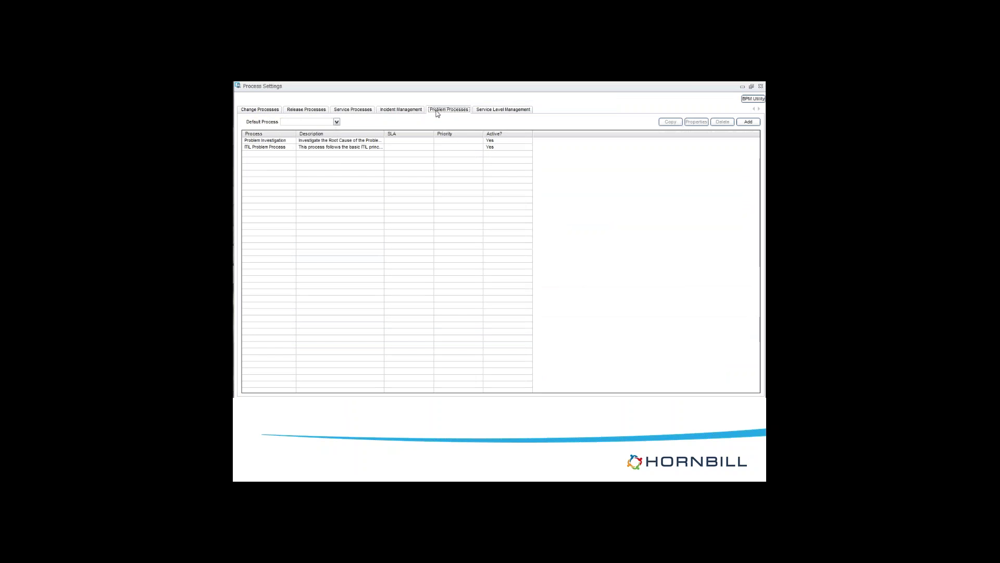
left_click(489, 110)
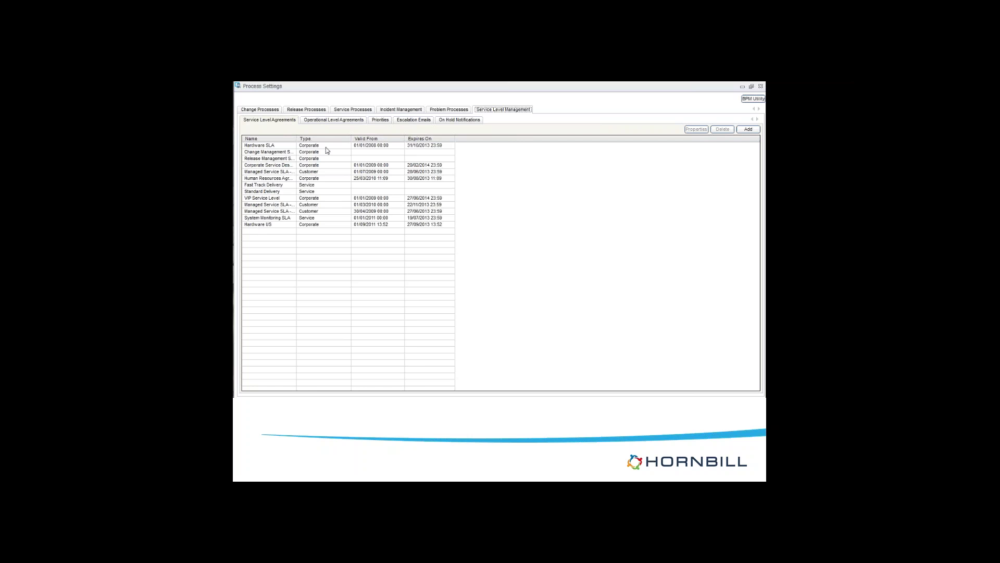
Add a new stage titled Work in Progress to the Equipment Loan service process
left_click(338, 111)
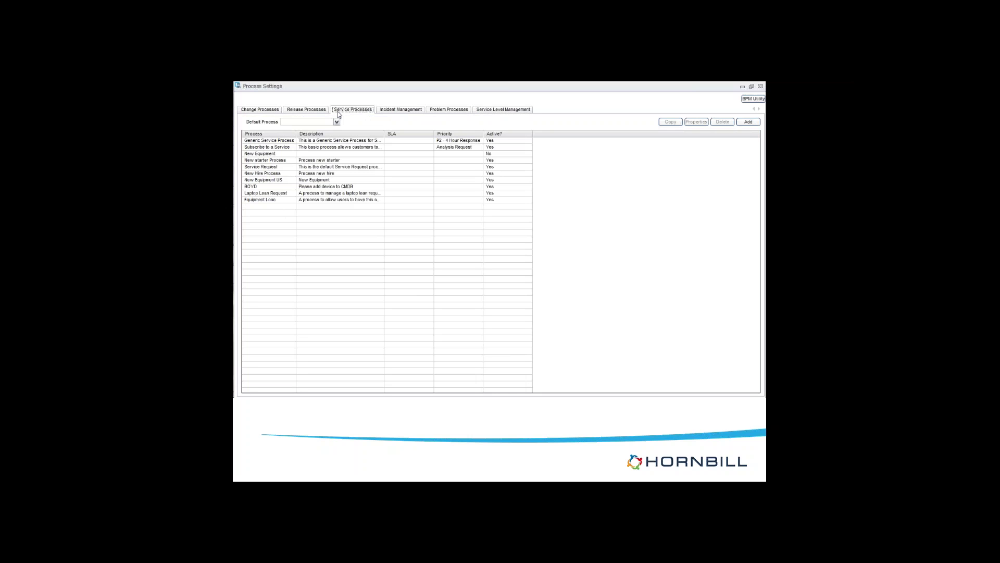
double_click(250, 201)
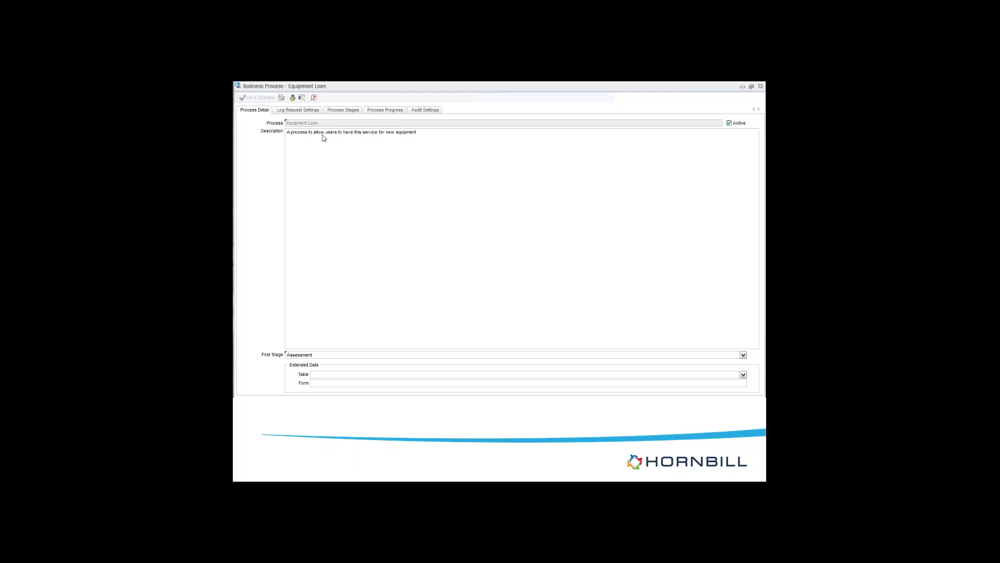
left_click(340, 112)
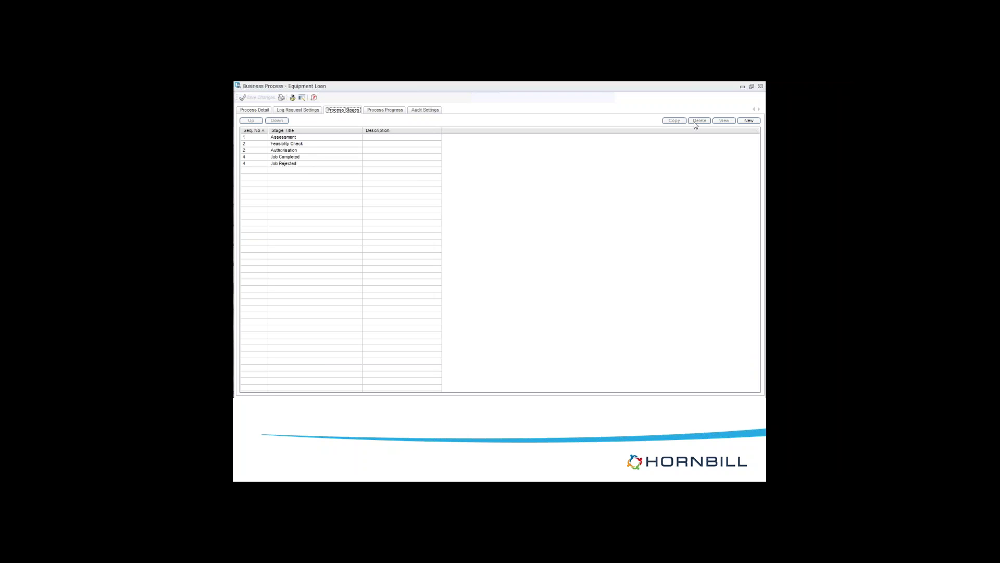
left_click(745, 123)
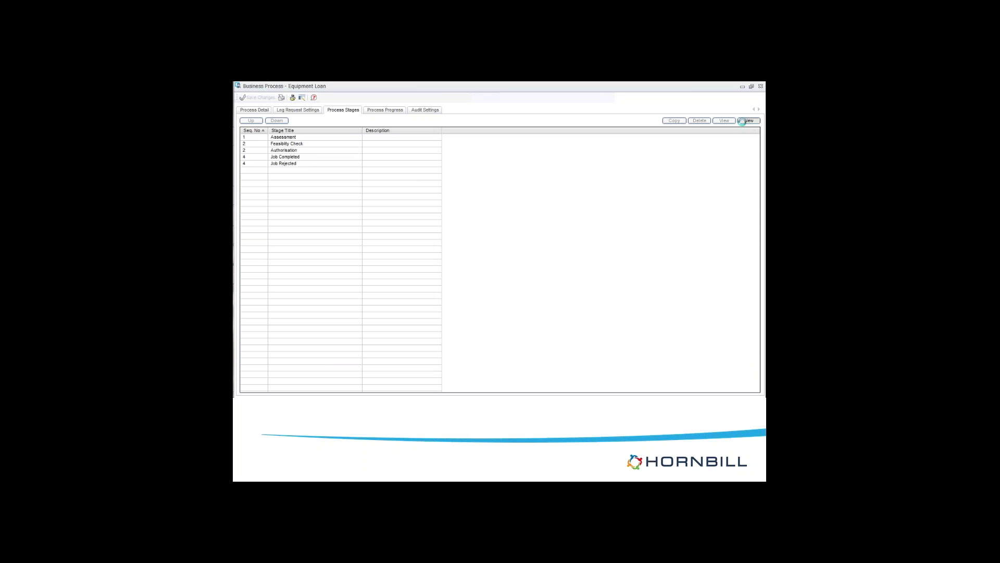
left_click(551, 124)
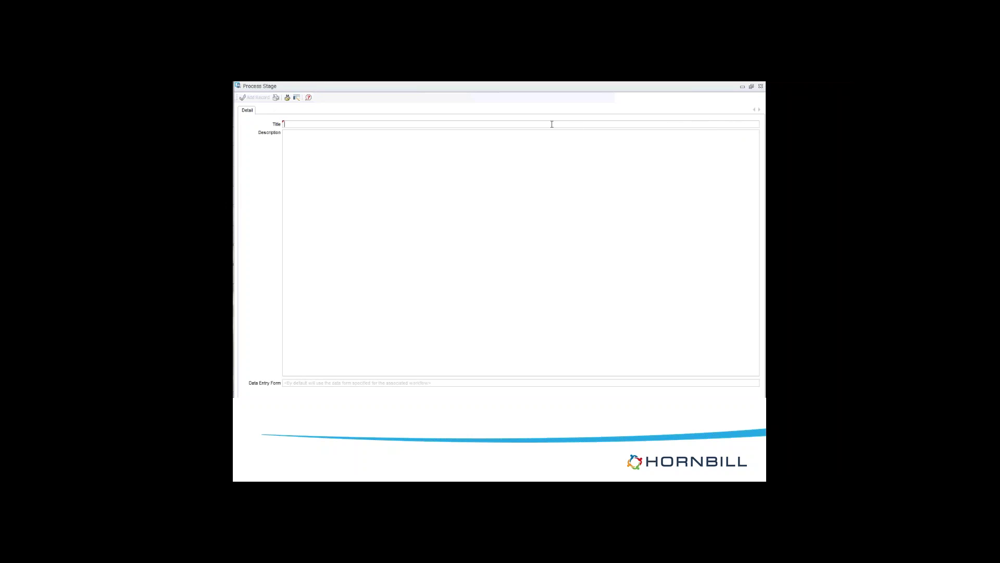
type("Work in Progress")
left_click(488, 171)
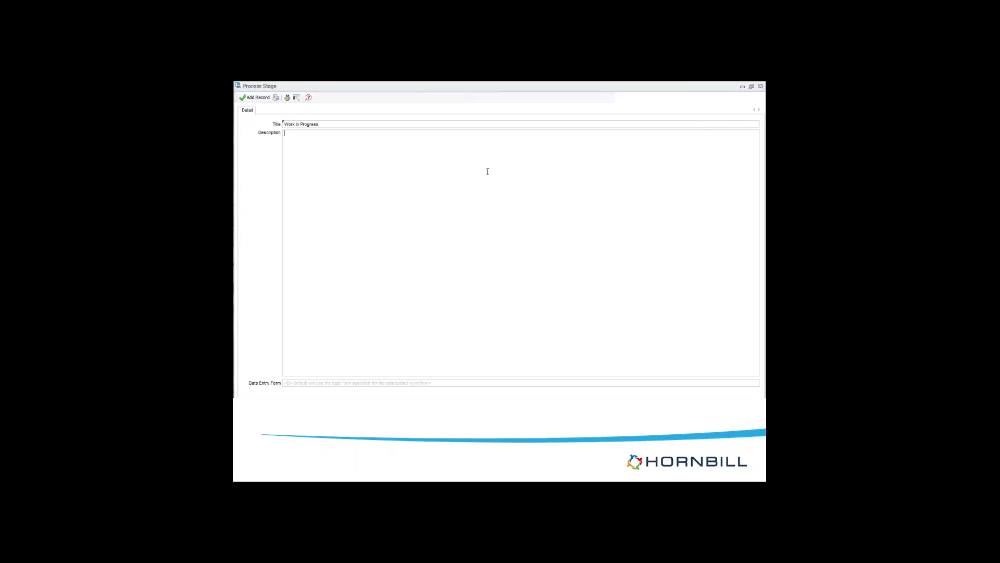
left_click(261, 98)
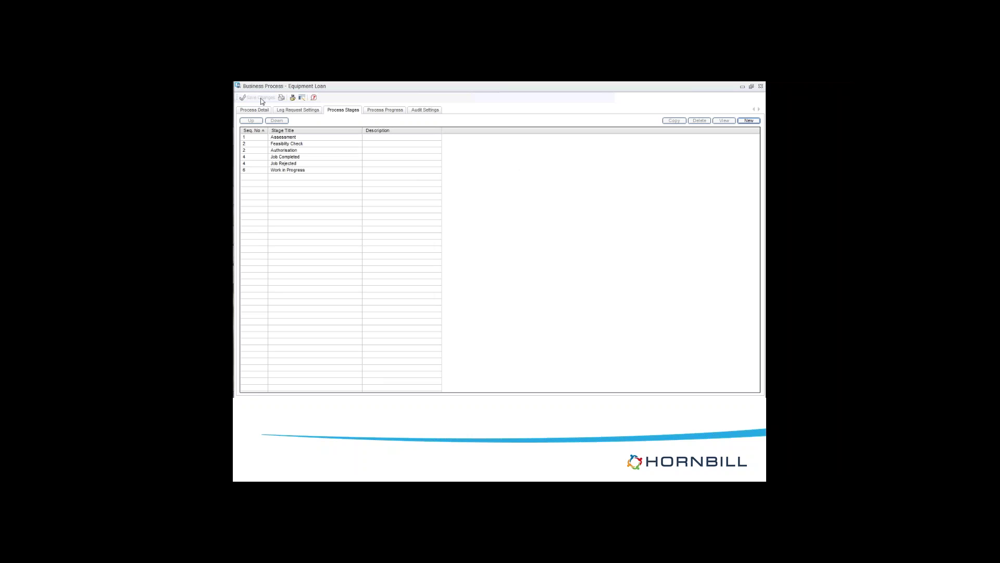
Move the Work in Progress stage up to sit directly above Job Completed, and close the Equipment Loan process
left_click(280, 171)
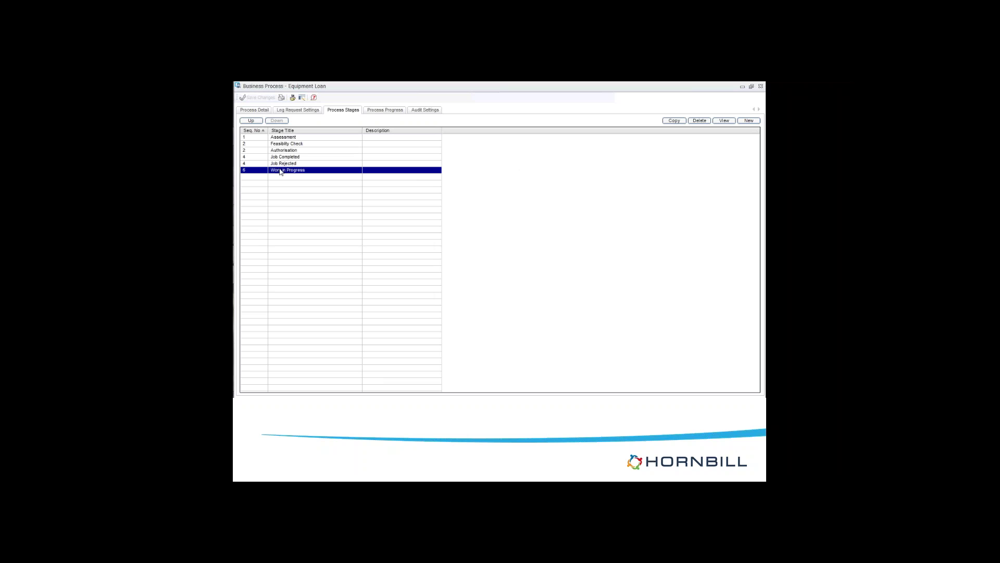
left_click(250, 121)
left_click(249, 121)
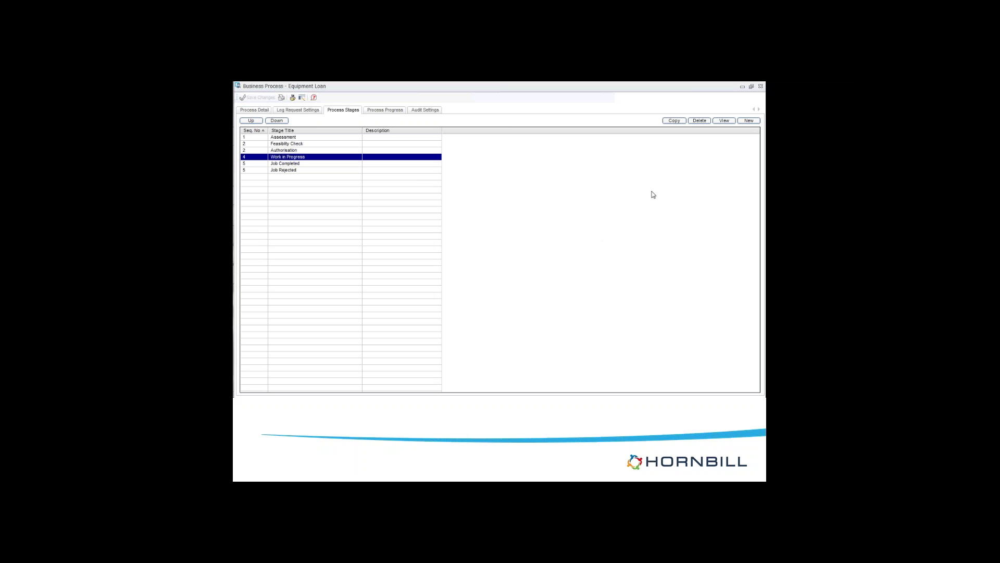
left_click(760, 87)
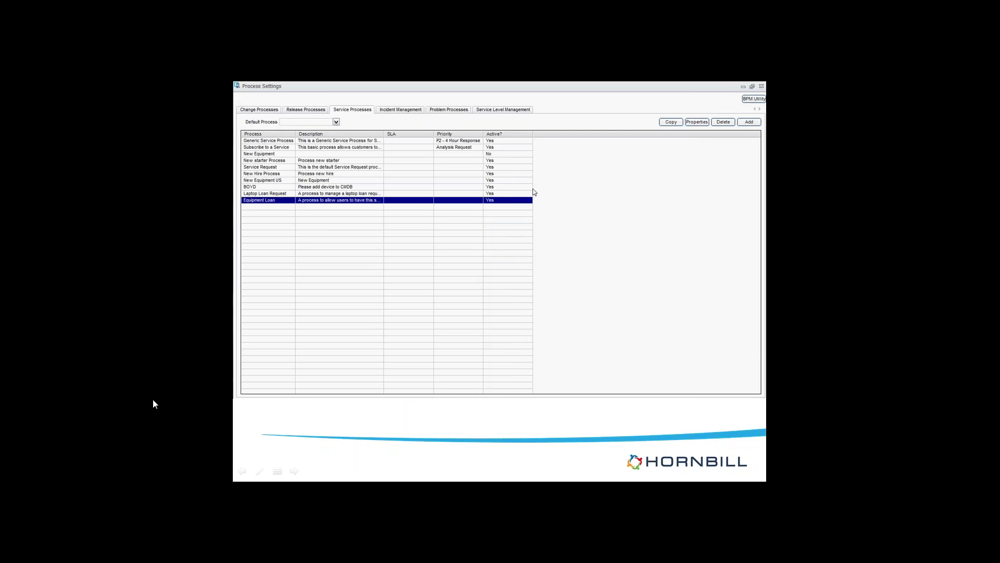
Reopen the Equipment Loan process and review the status values defined for its Assessment stage
mouse_move(248, 389)
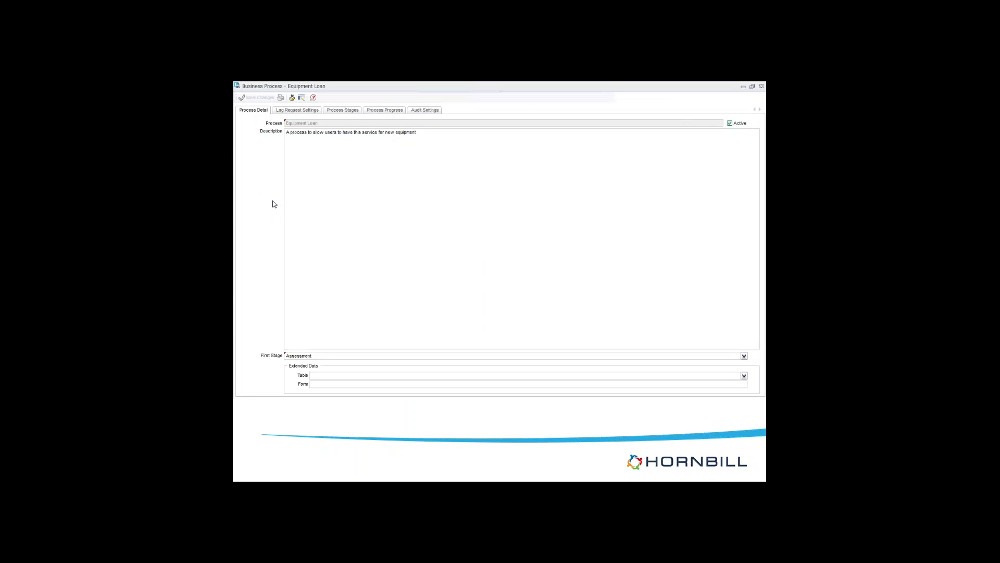
left_click(351, 111)
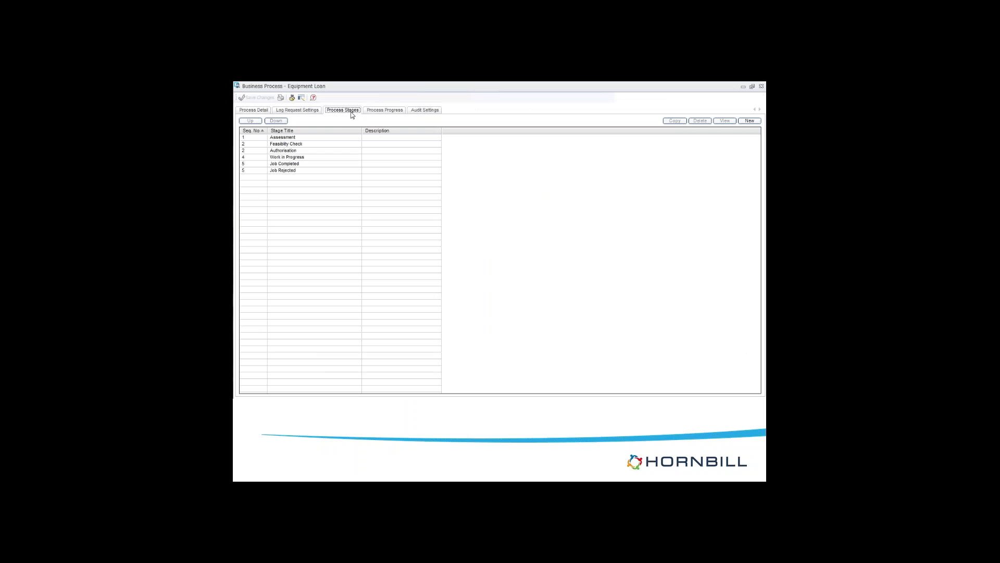
double_click(283, 139)
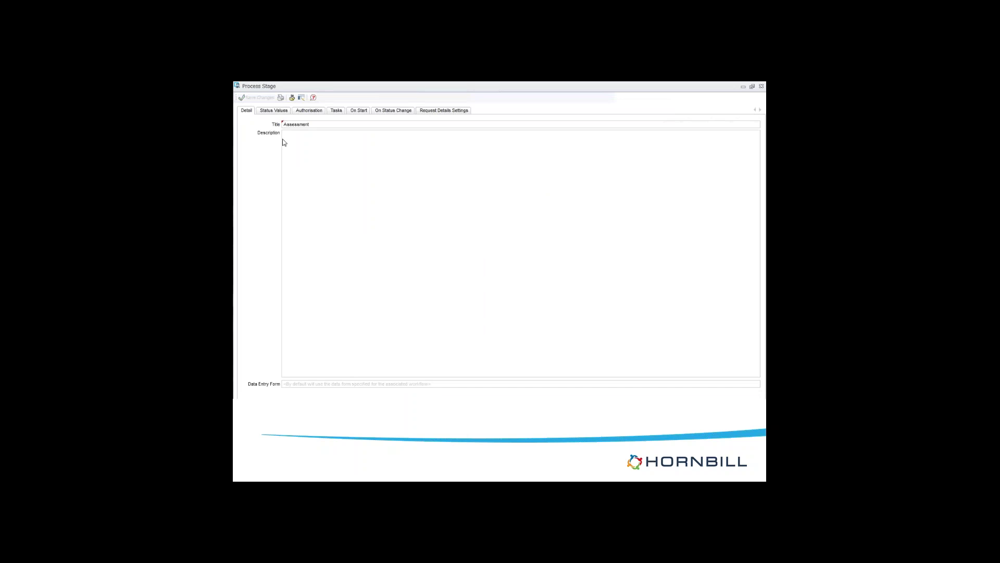
left_click(274, 111)
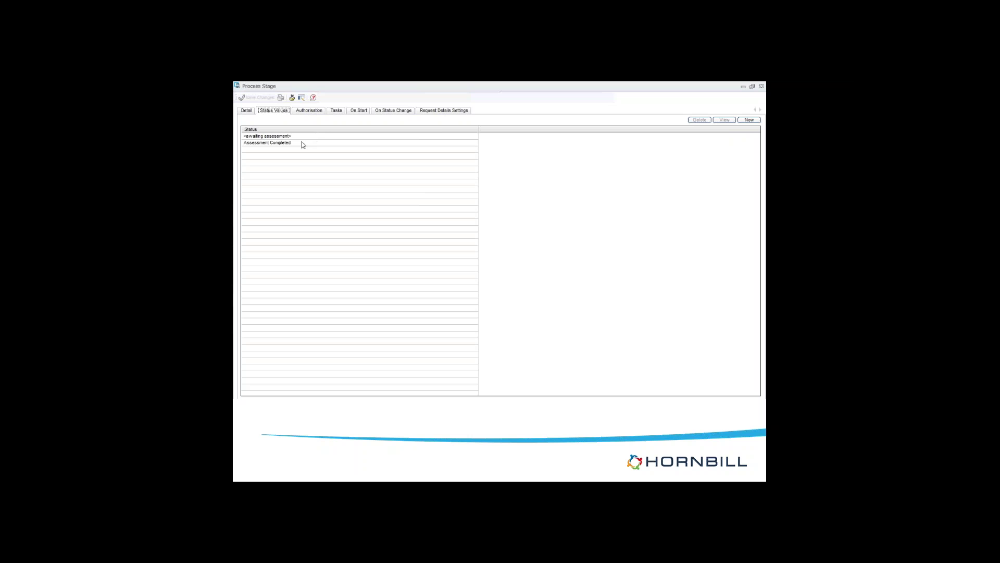
left_click(762, 86)
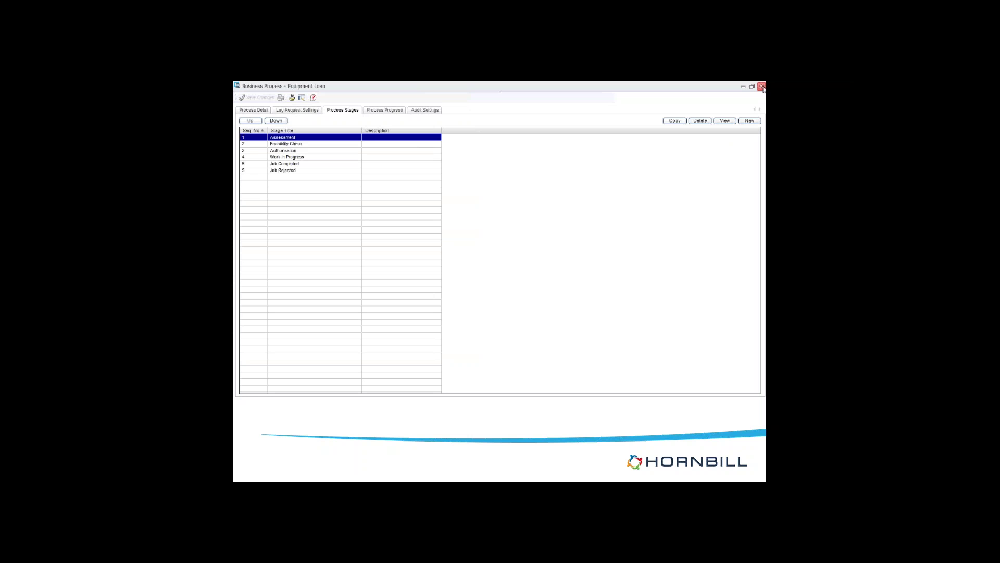
Add the status value <Work Currently in Progress> to the Work in Progress stage
double_click(279, 158)
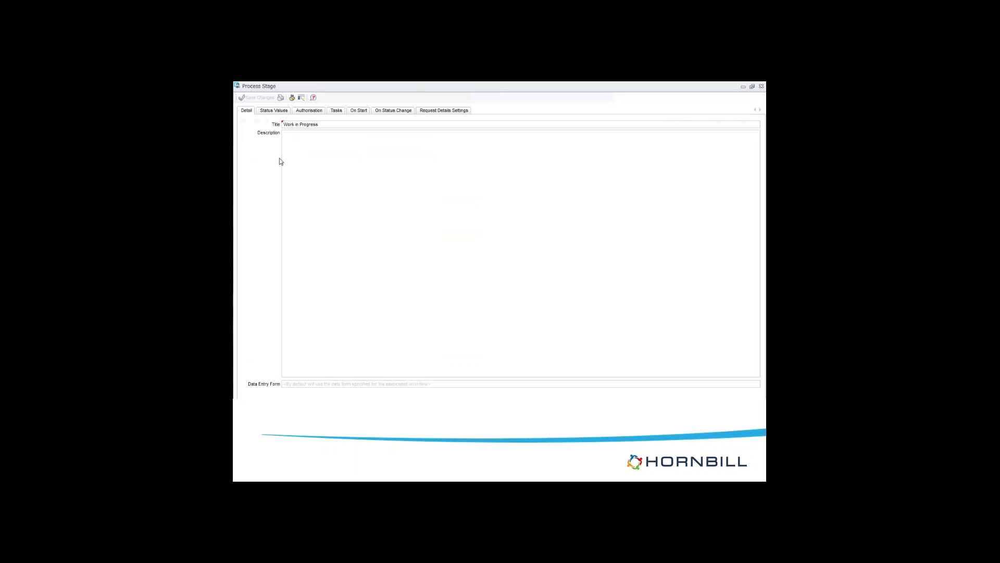
left_click(273, 111)
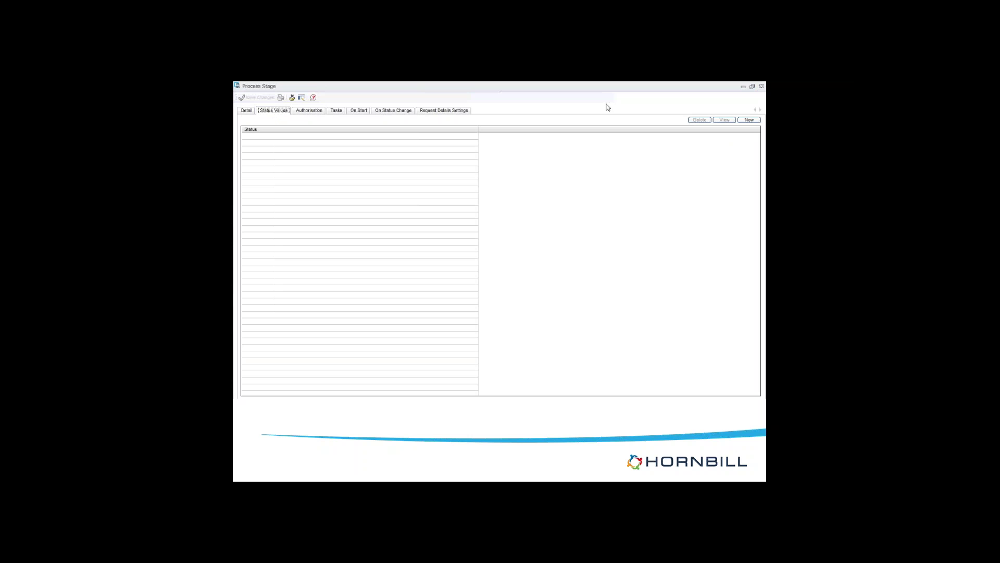
left_click(744, 120)
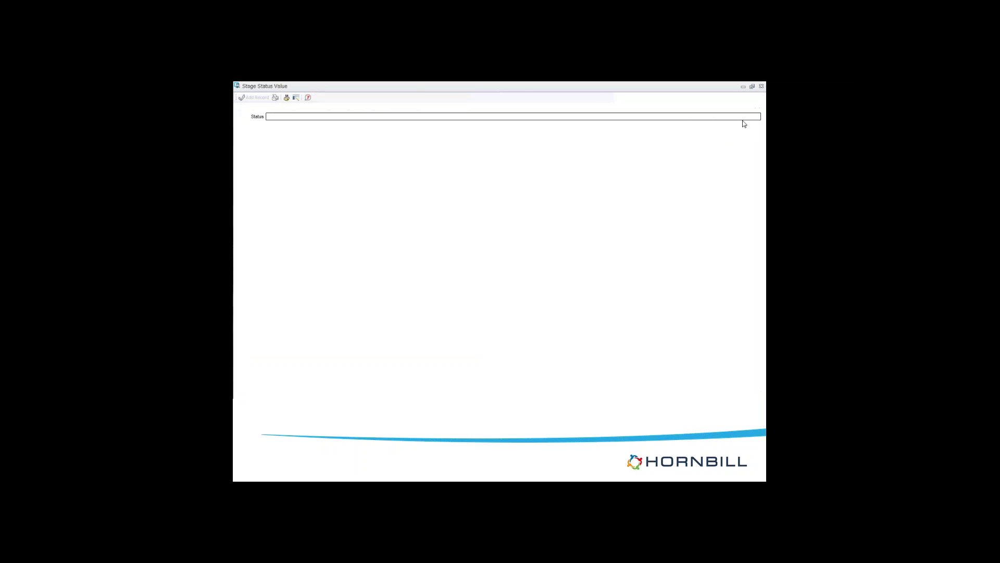
left_click(417, 116)
type("<Work Currently in Progress>")
left_click(253, 98)
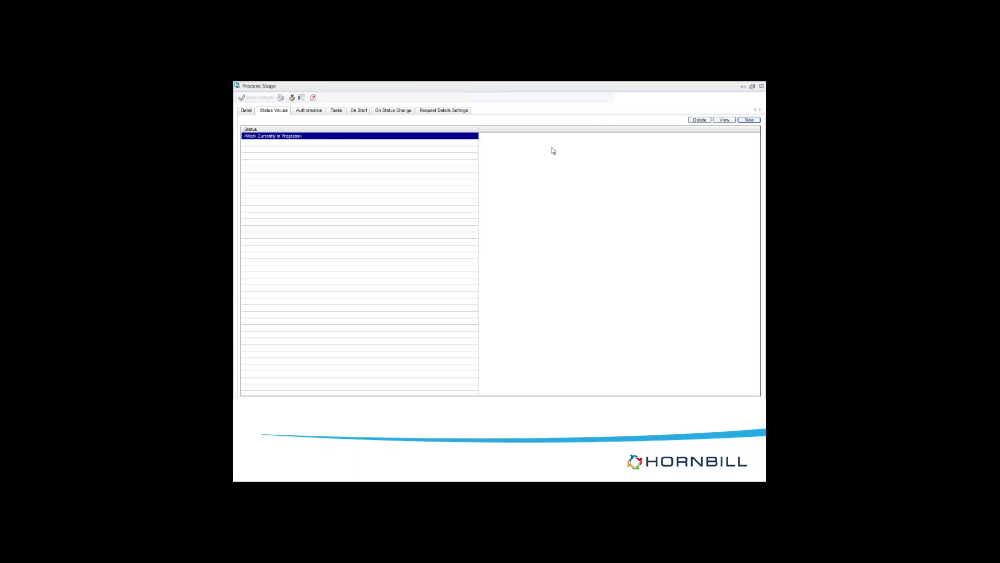
Add a second status value, Work Completed, to the stage and select it in the status list
left_click(749, 121)
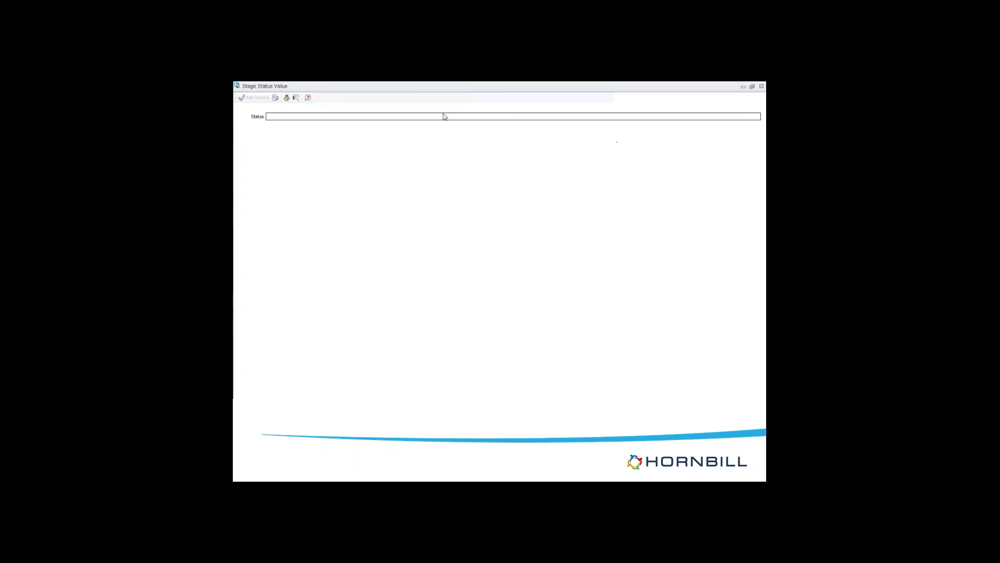
type("Work Completed")
left_click(255, 98)
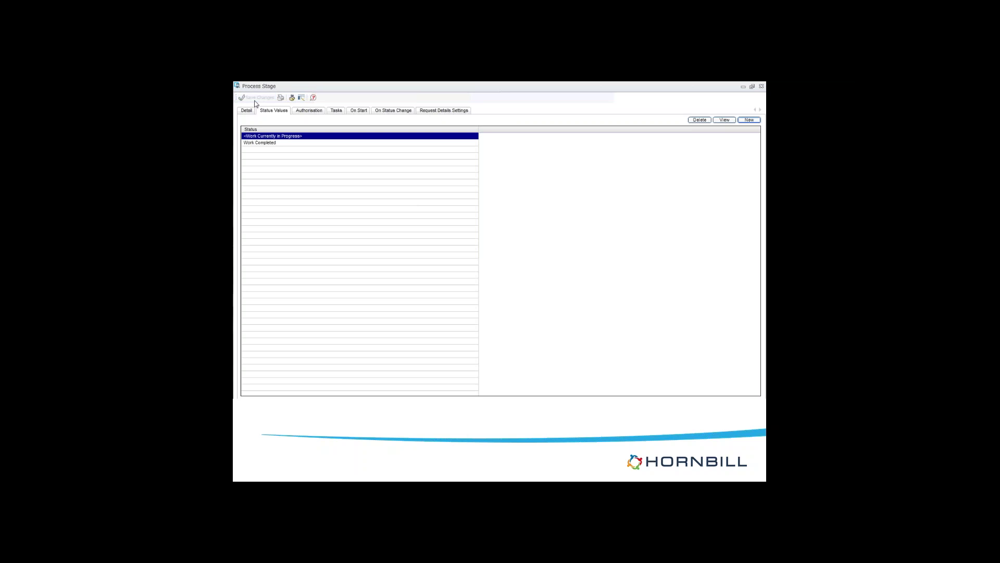
left_click(264, 144)
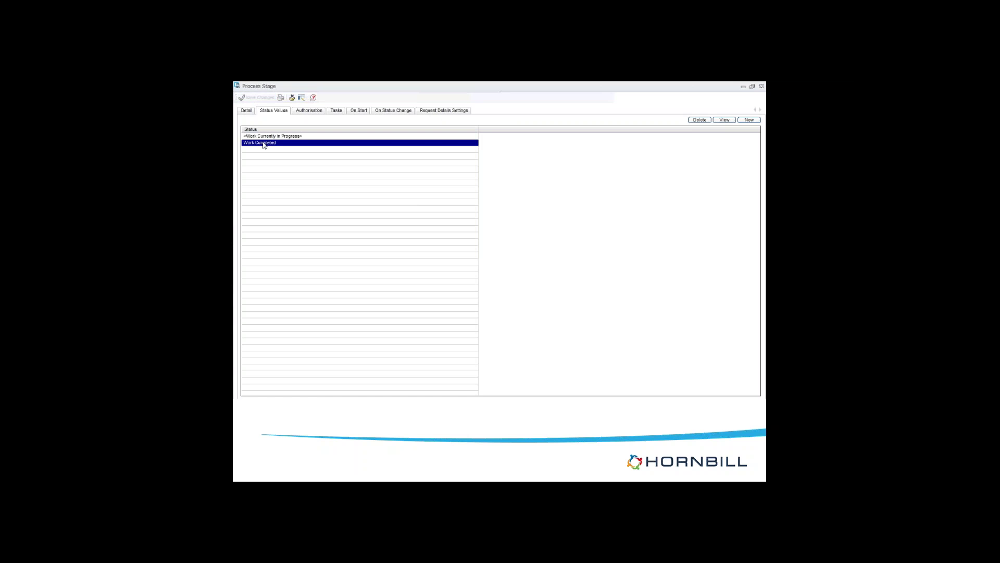
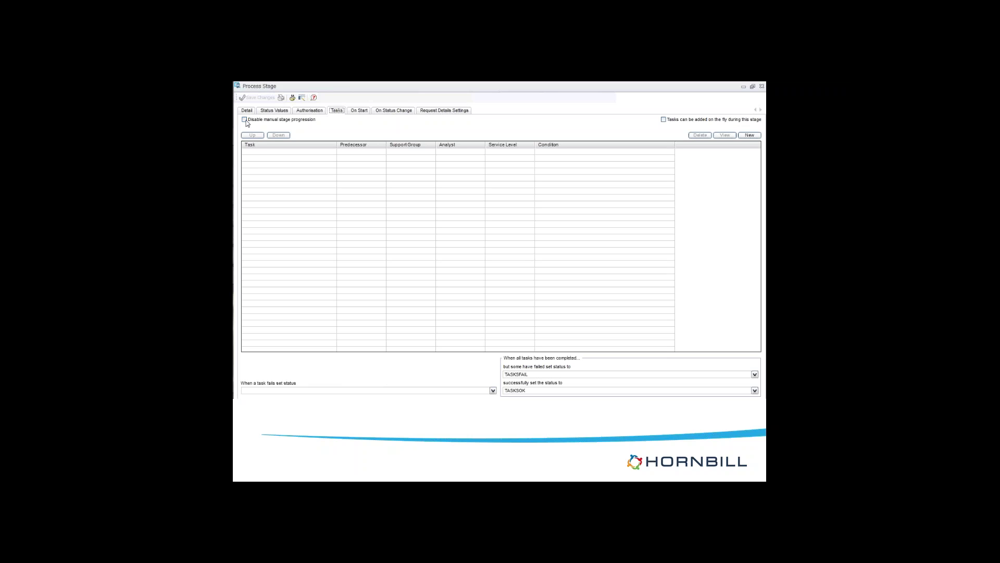
Disable manual stage progression and create a stage task named New Order - Equipment, reusing that name as its description
left_click(247, 123)
left_click(750, 135)
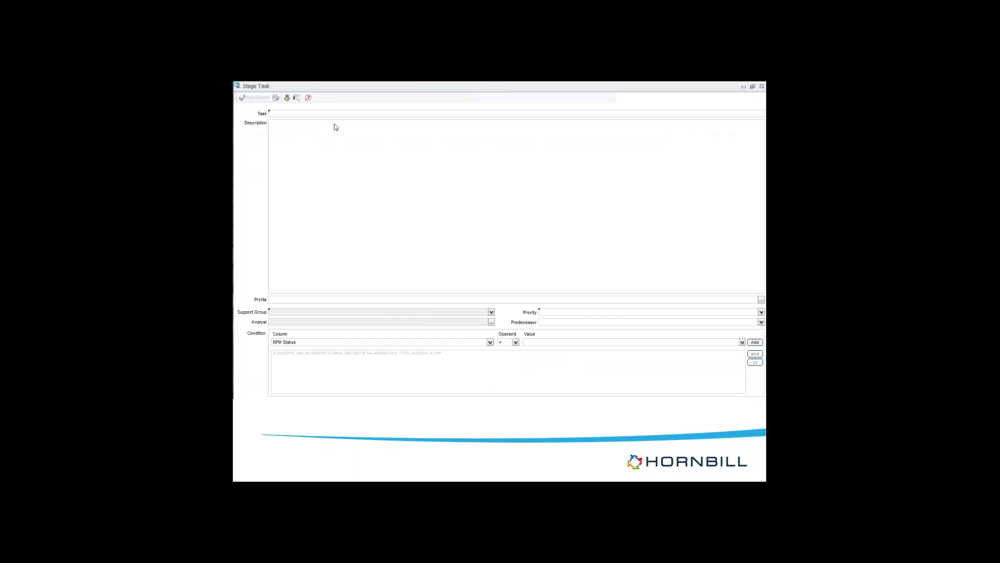
left_click(318, 114)
type("New Order - Equipment")
left_click_drag(324, 113, 236, 119)
key("ctrl+c")
left_click(301, 143)
key("ctrl+v")
Assign the task to the ITSM Admin analyst in the Administrators group, set Fast Track Priority, and add the task record
left_click(491, 322)
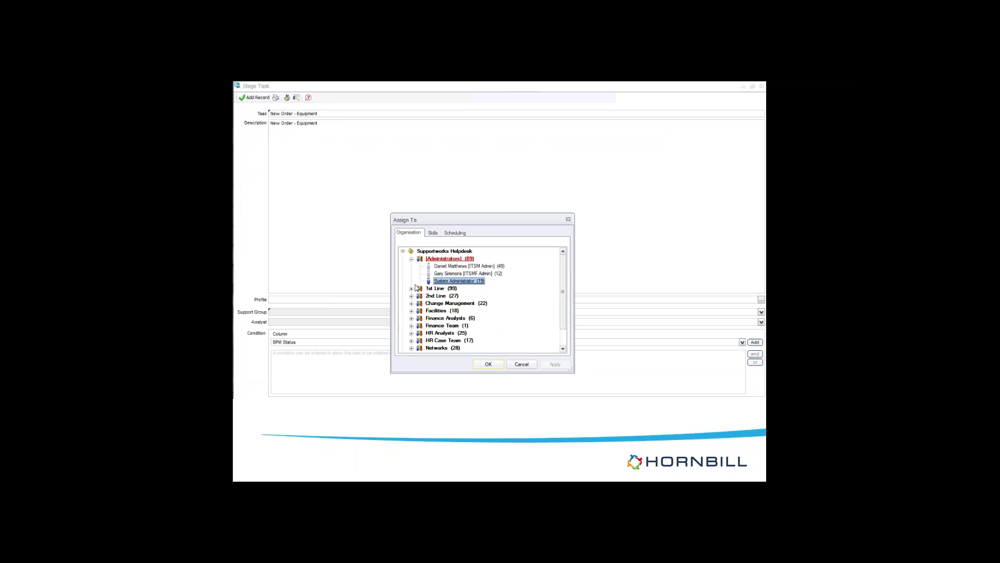
double_click(445, 266)
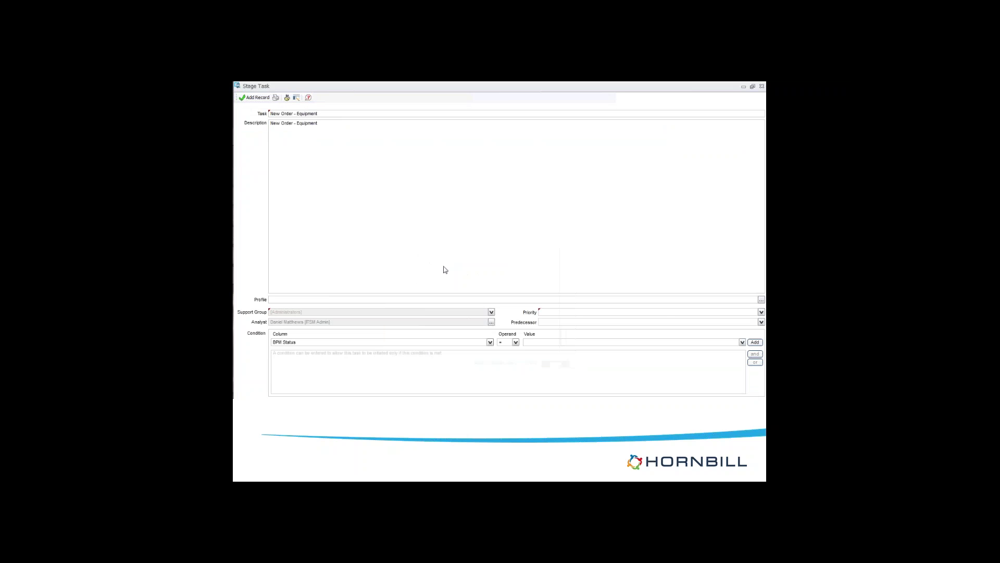
left_click(761, 313)
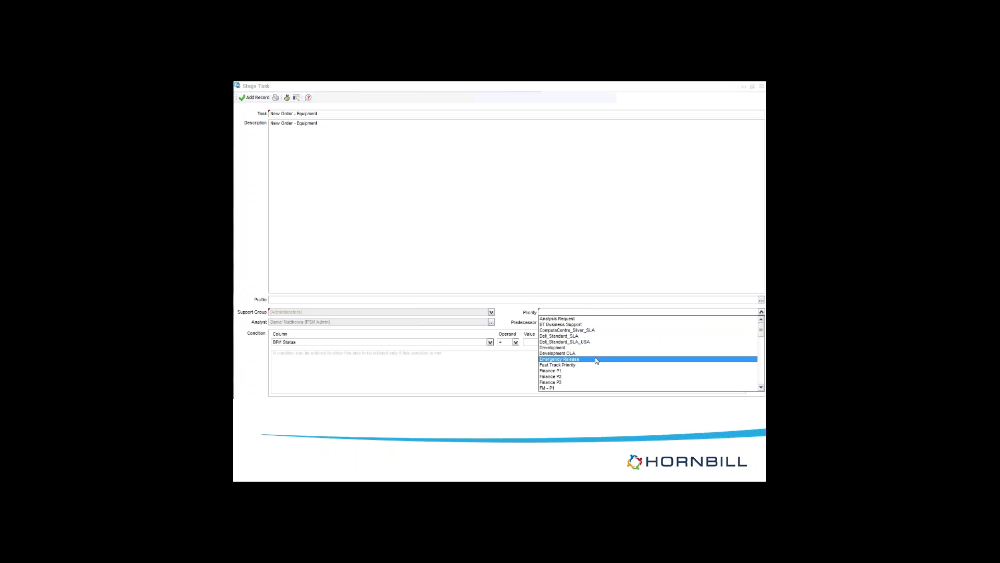
left_click(574, 365)
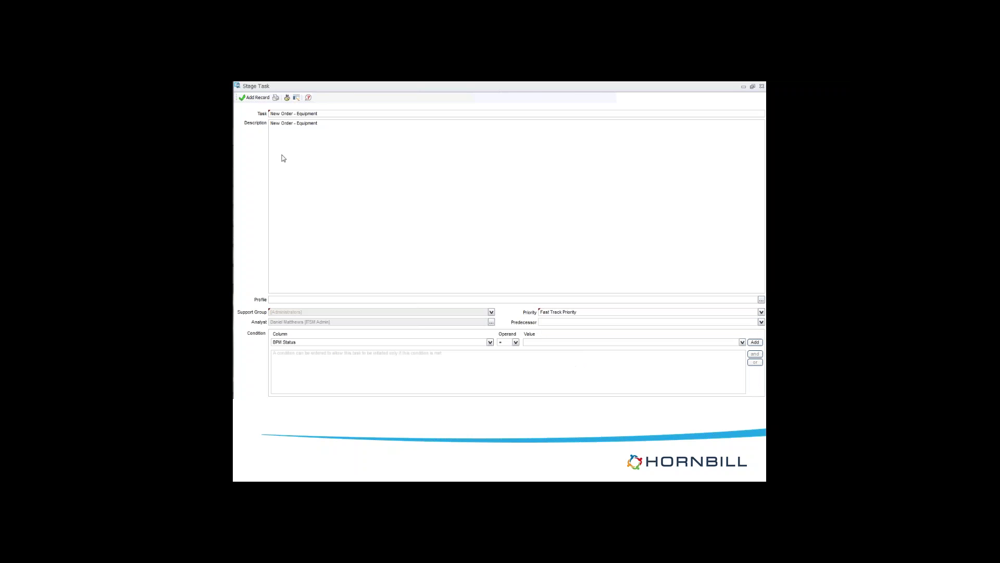
left_click(255, 98)
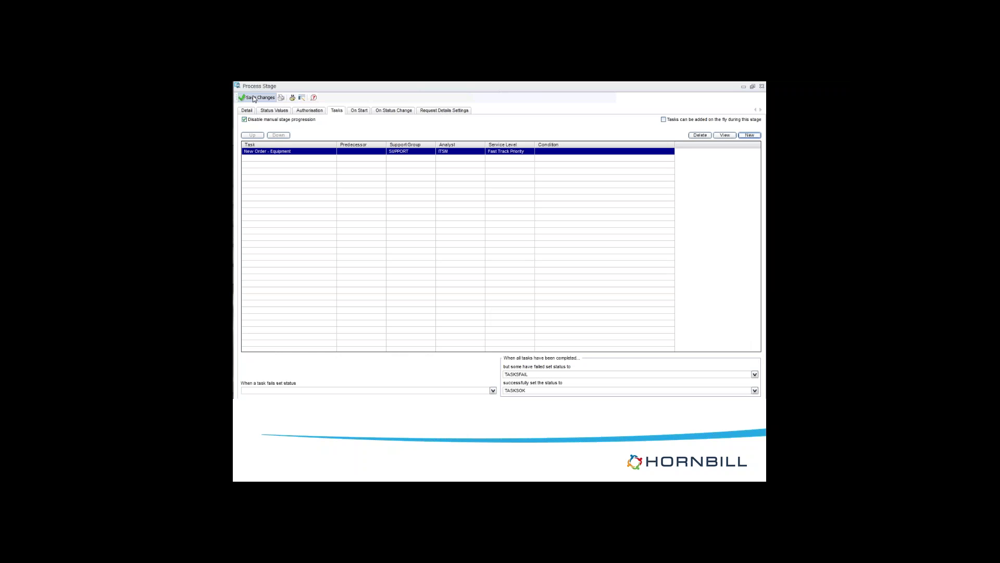
Create a second stage task named Deploy Equipment to the User, reusing that name as its description
left_click(744, 136)
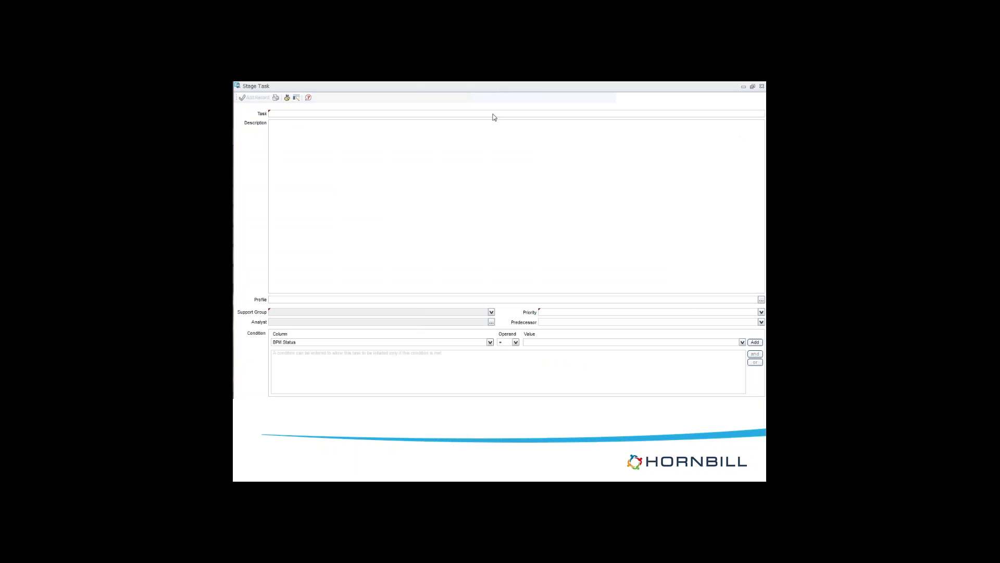
type("Deploy Equipment to the User")
left_click_drag(330, 113, 241, 117)
key("ctrl+c")
left_click(313, 164)
key("ctrl+v")
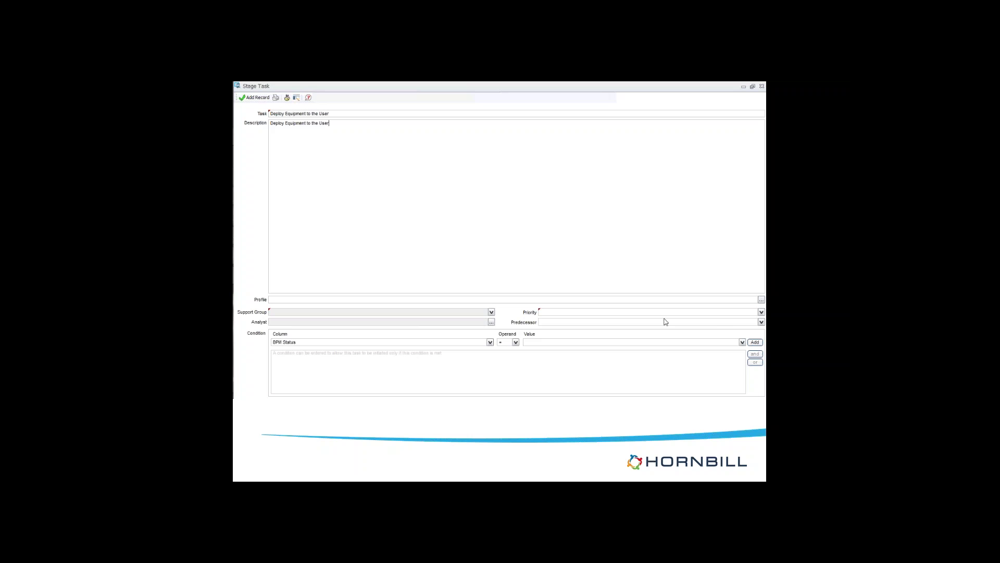
Make New Order - Equipment the task's predecessor, assign the ITSMF Admin analyst with Fast Track Priority, and add the record
left_click(761, 322)
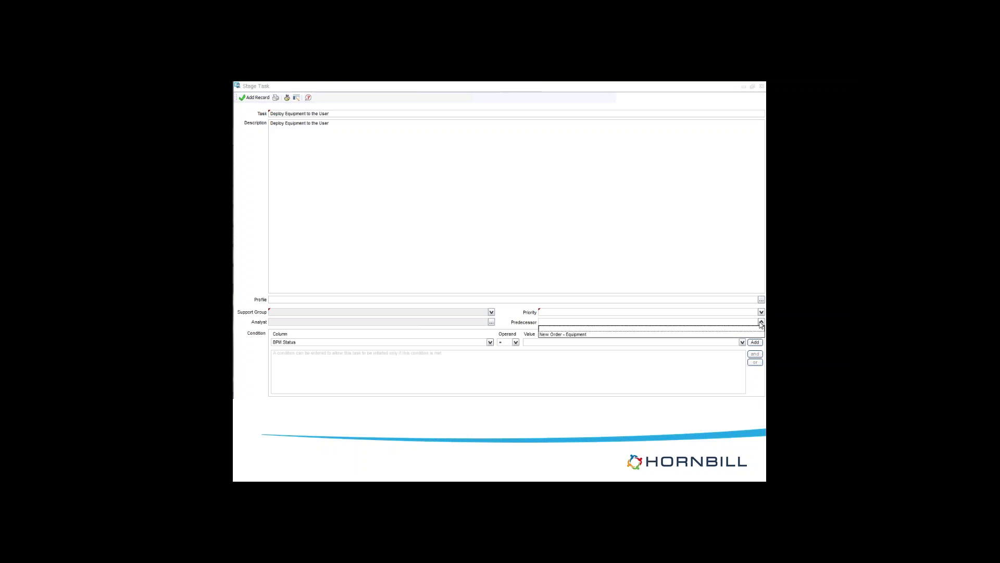
left_click(576, 334)
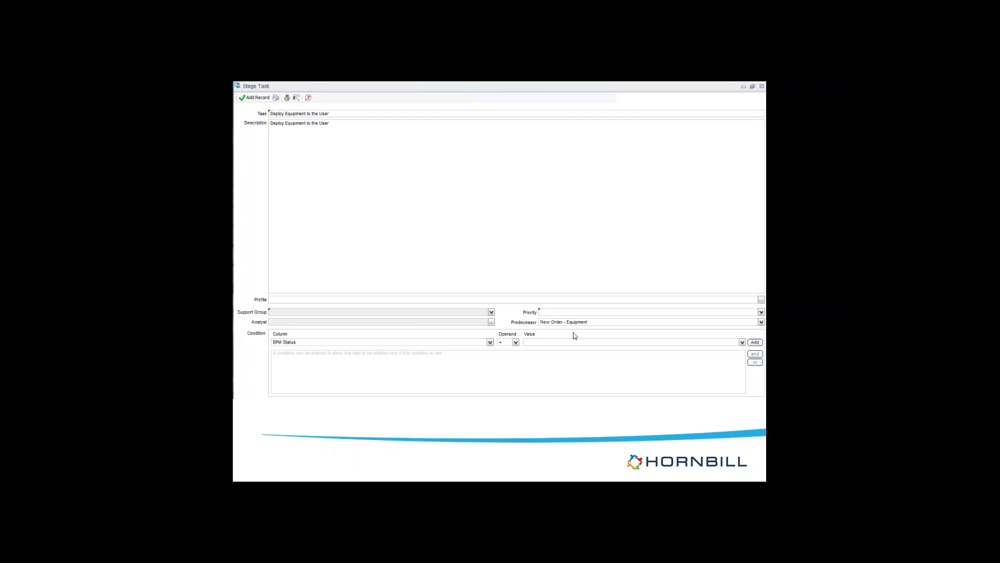
left_click(492, 321)
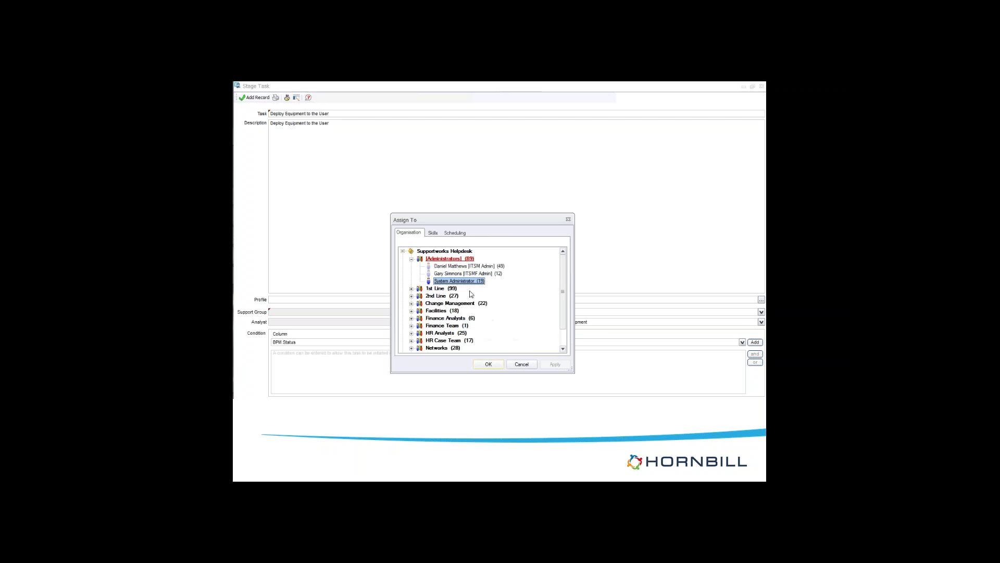
double_click(454, 274)
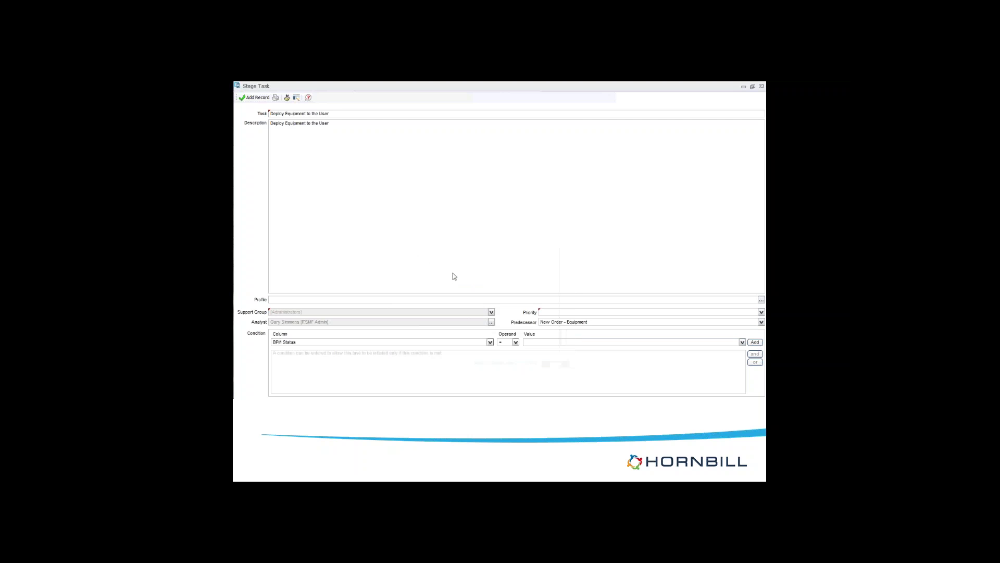
left_click(761, 312)
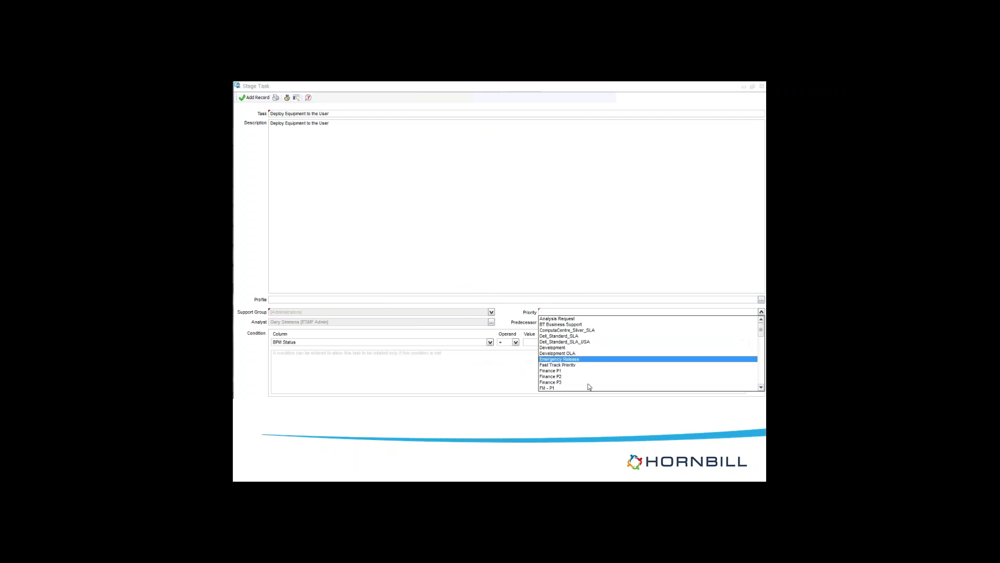
left_click(563, 366)
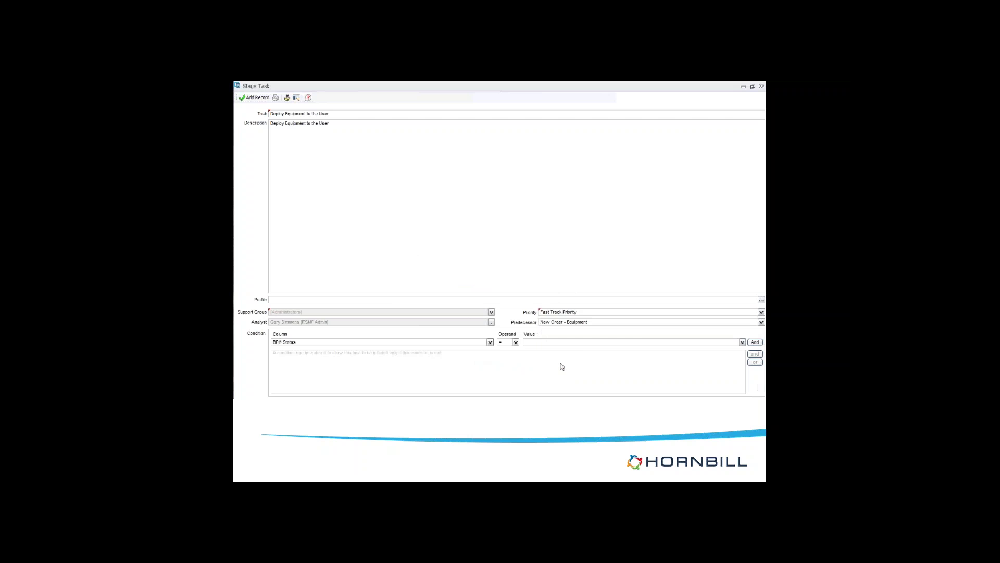
left_click(256, 98)
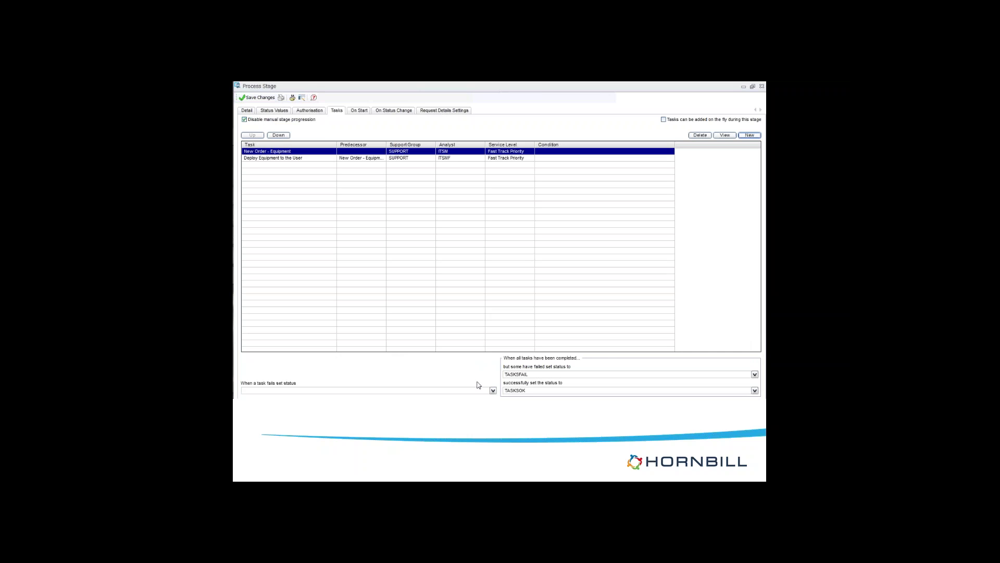
Review the status options for when a task fails and for when all tasks are completed but some have failed
left_click(492, 390)
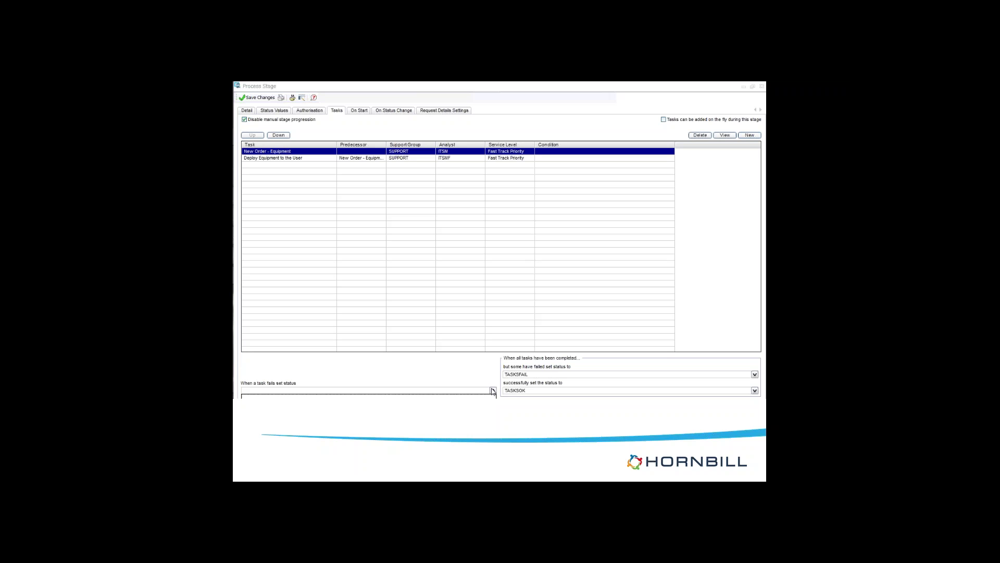
left_click(493, 390)
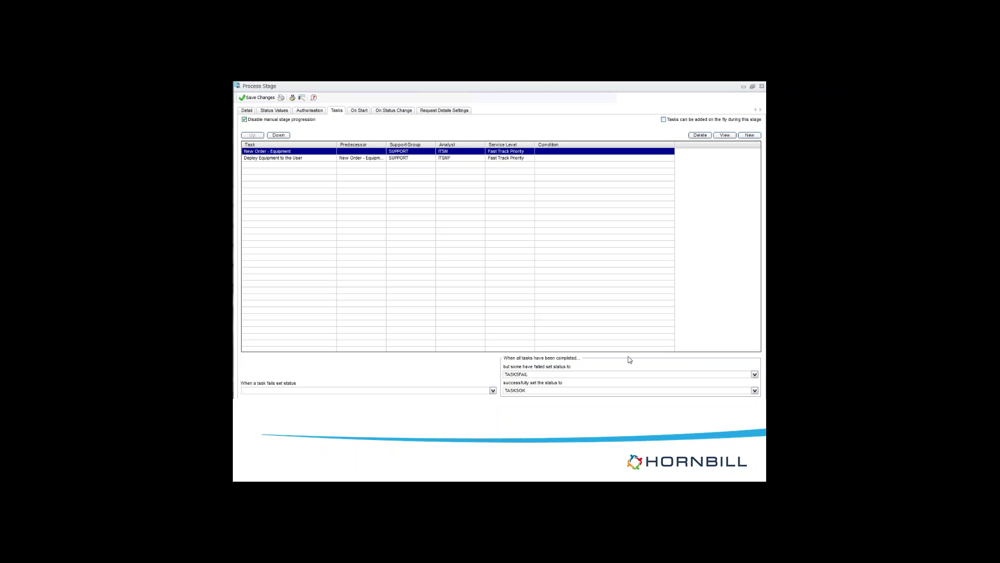
left_click(754, 375)
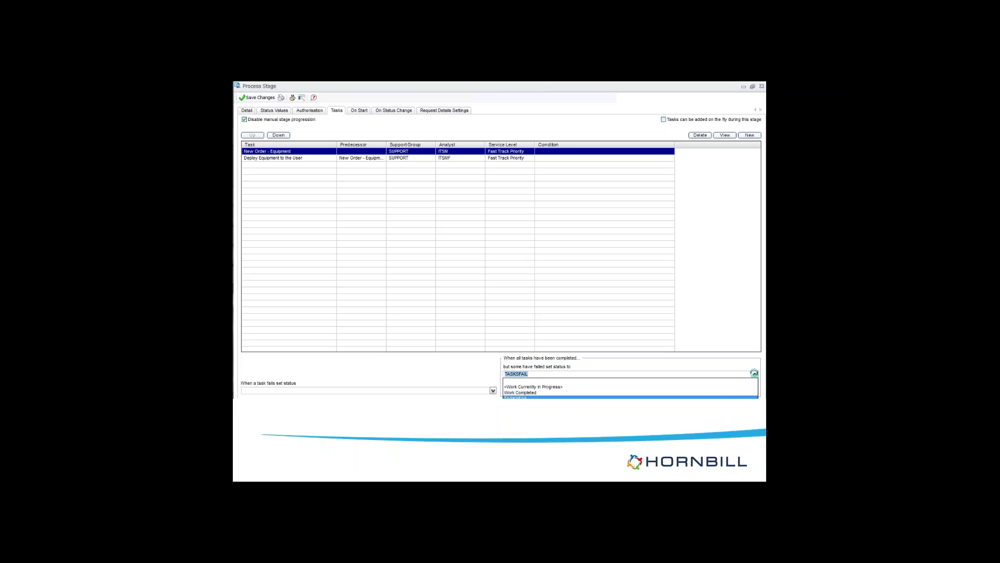
left_click(755, 375)
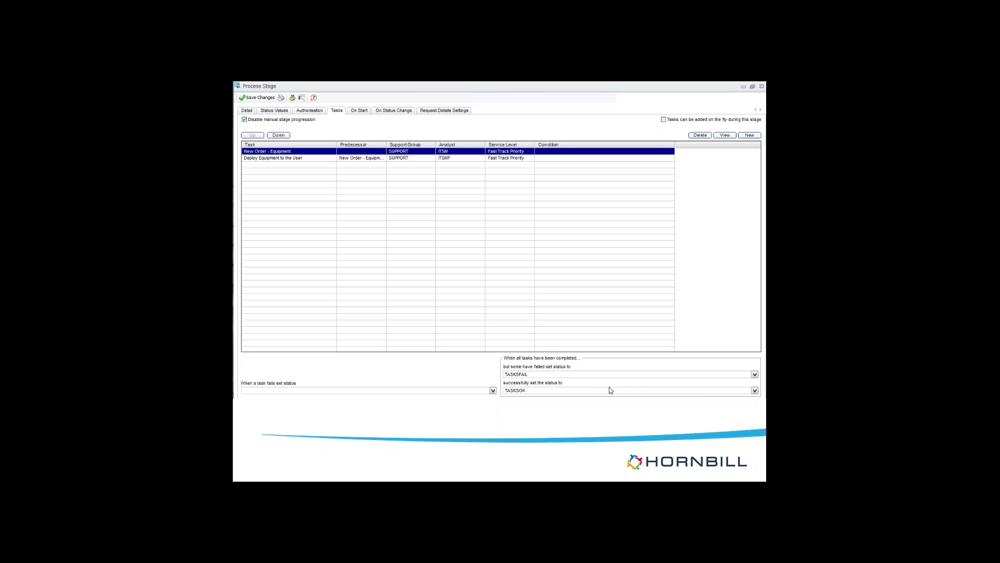
Save the stage changes and reopen the Work in Progress stage at its task list
left_click(265, 98)
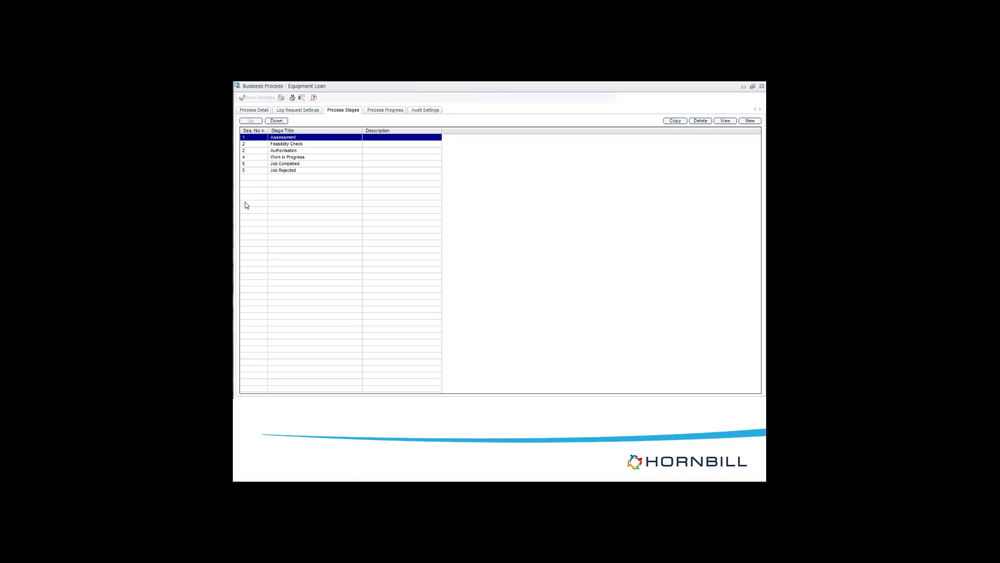
double_click(289, 159)
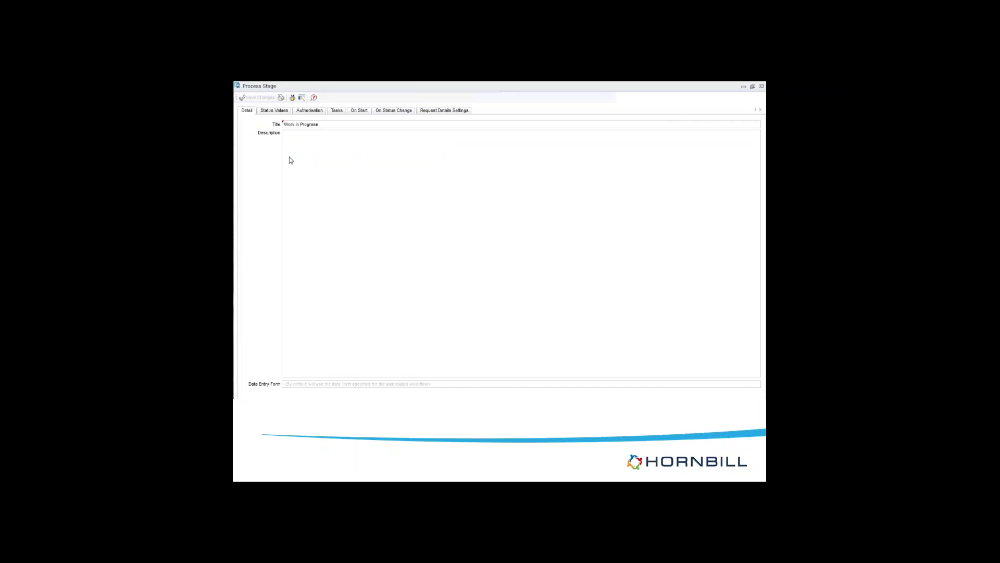
left_click(337, 111)
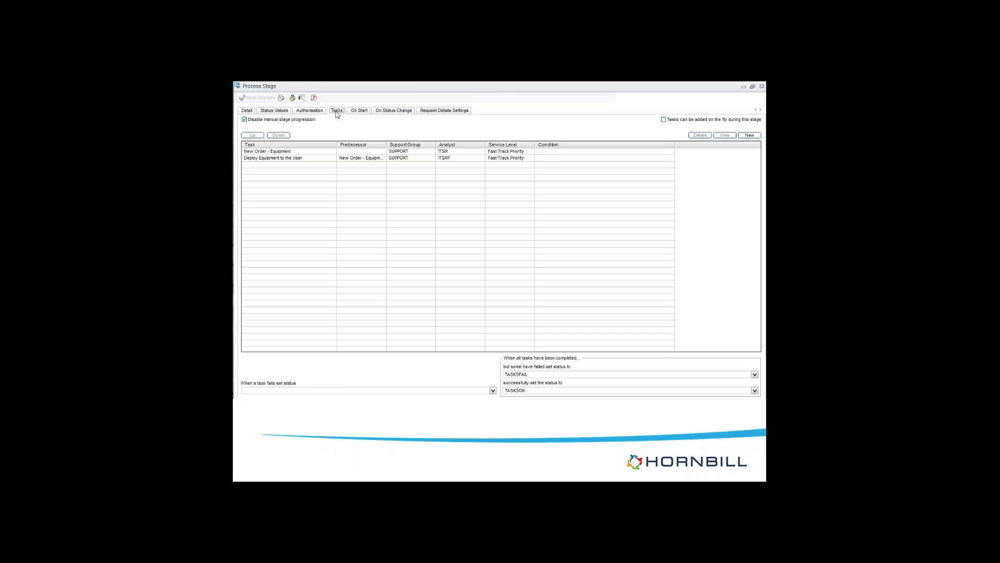
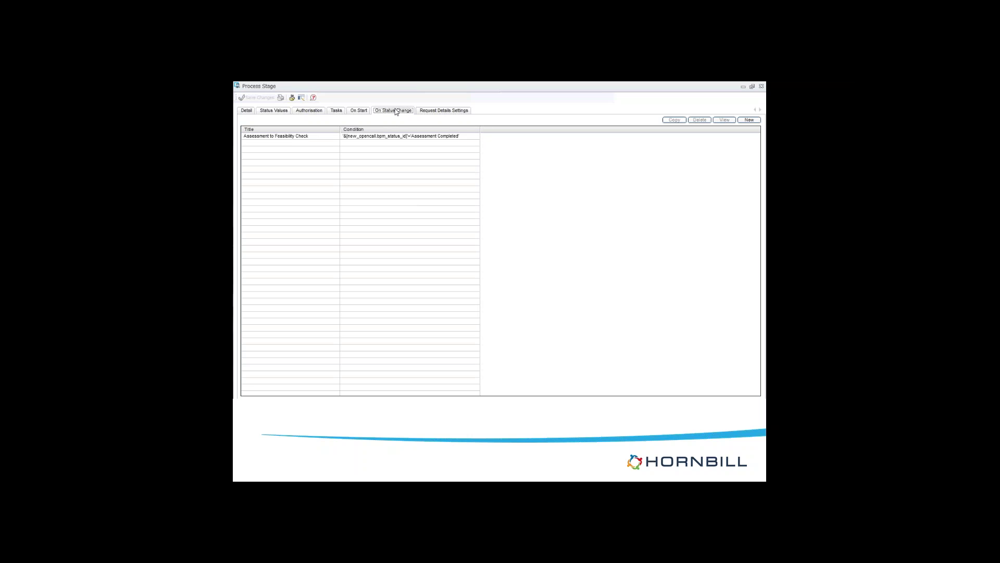
Review the condition and standard actions of the Assessment to Feasibility Check status change, then return to the process stages
double_click(287, 136)
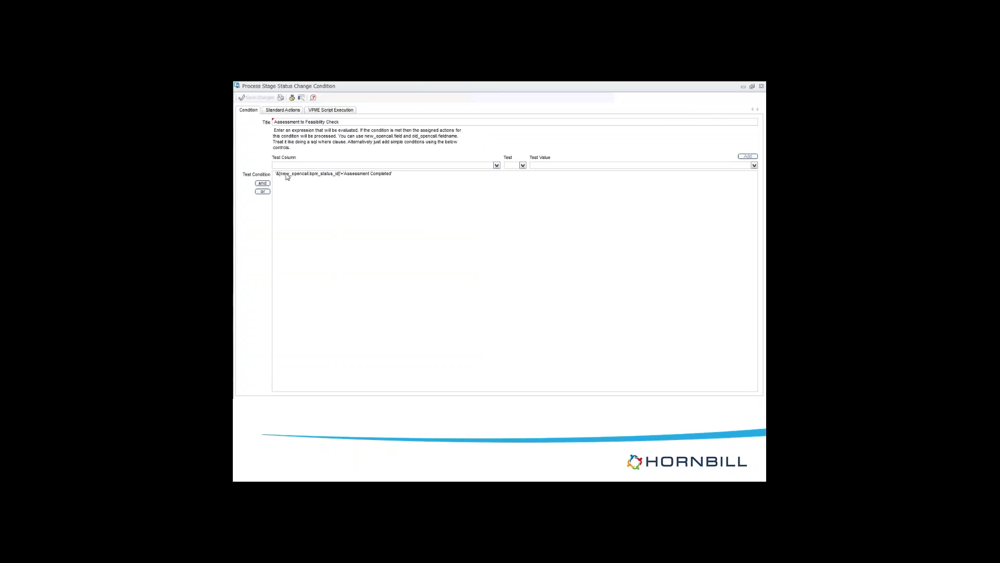
left_click(287, 112)
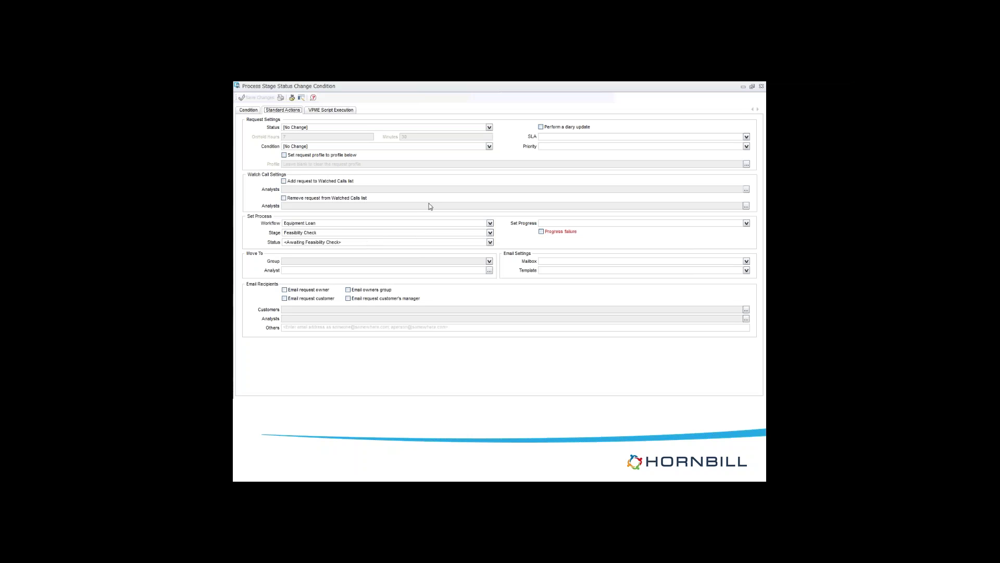
left_click(762, 87)
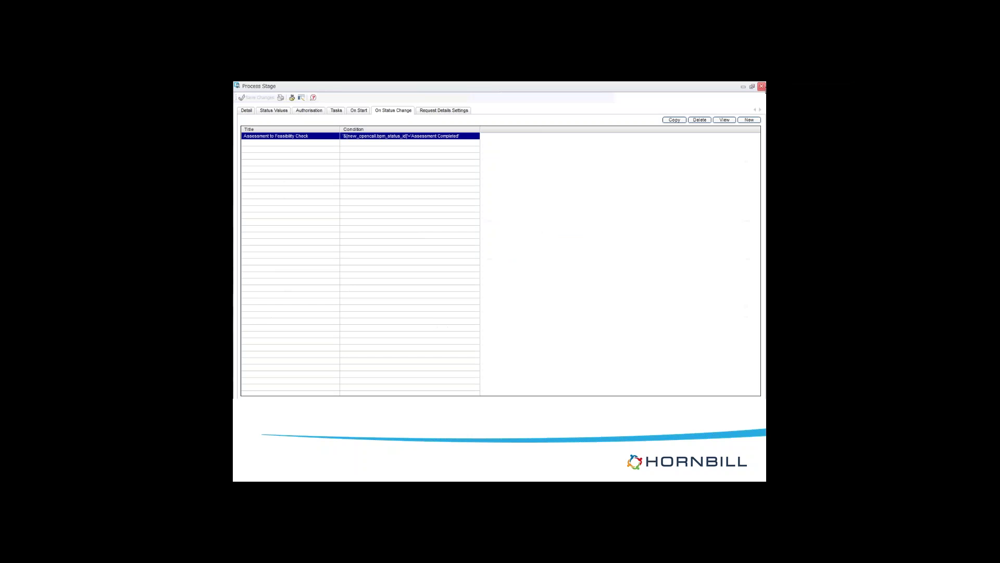
left_click(762, 86)
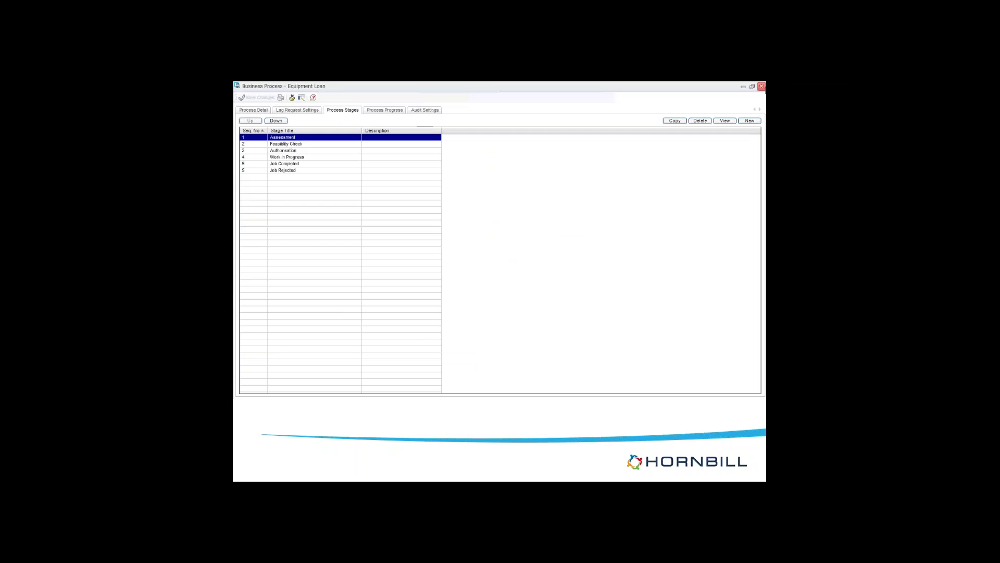
Examine the status values defined for the Work in Progress stage, then return to the process stages
left_click(297, 158)
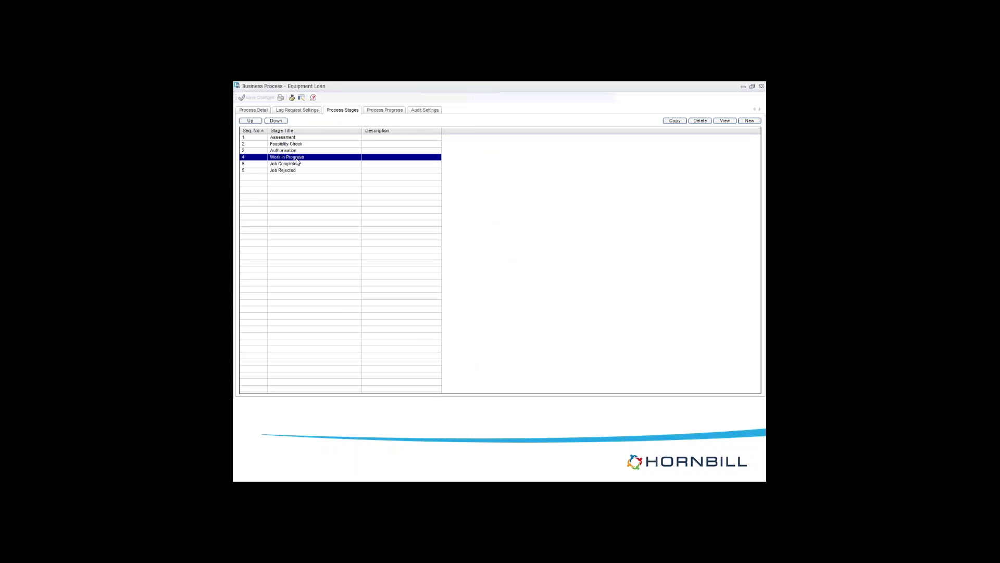
double_click(296, 159)
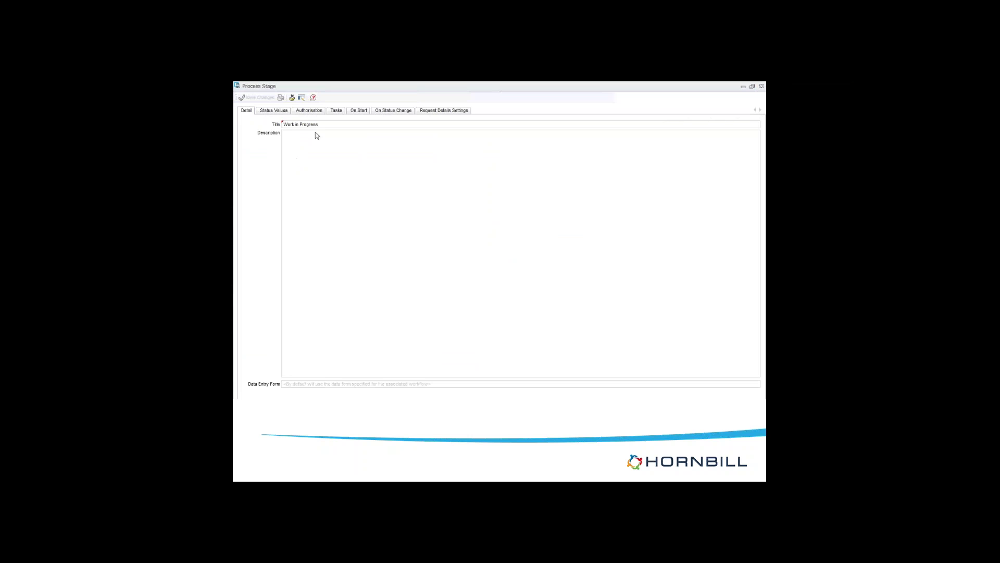
left_click(274, 111)
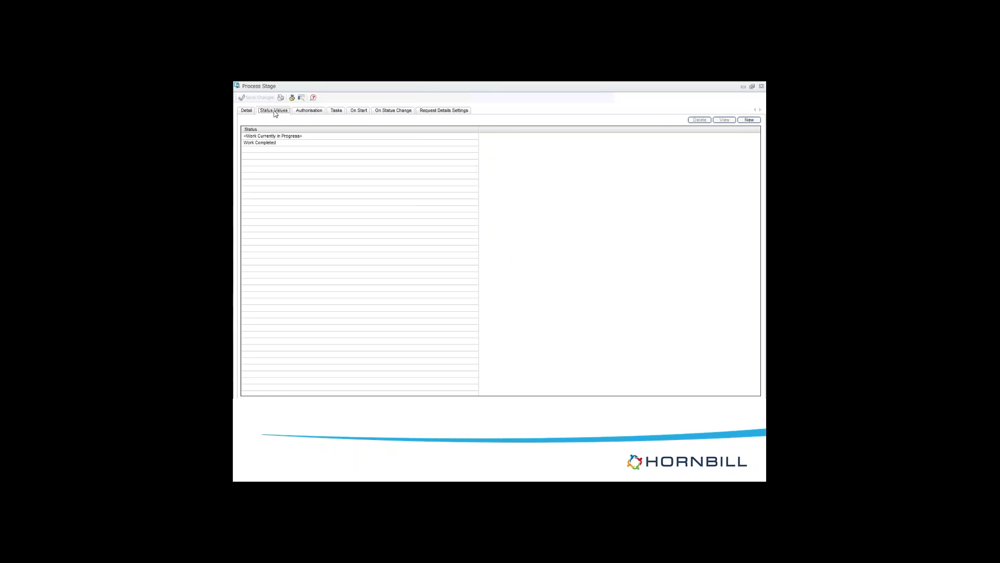
left_click(259, 146)
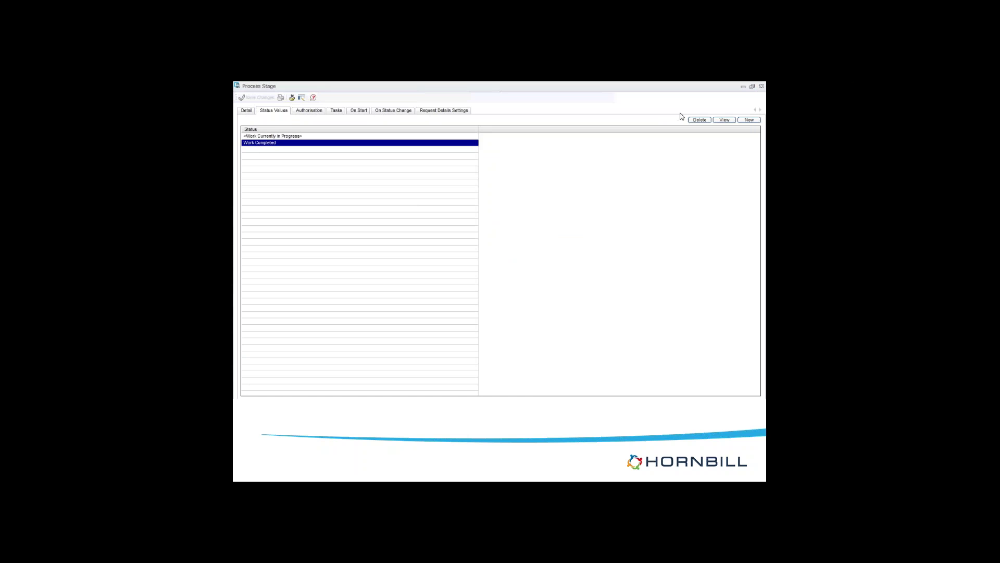
left_click(761, 85)
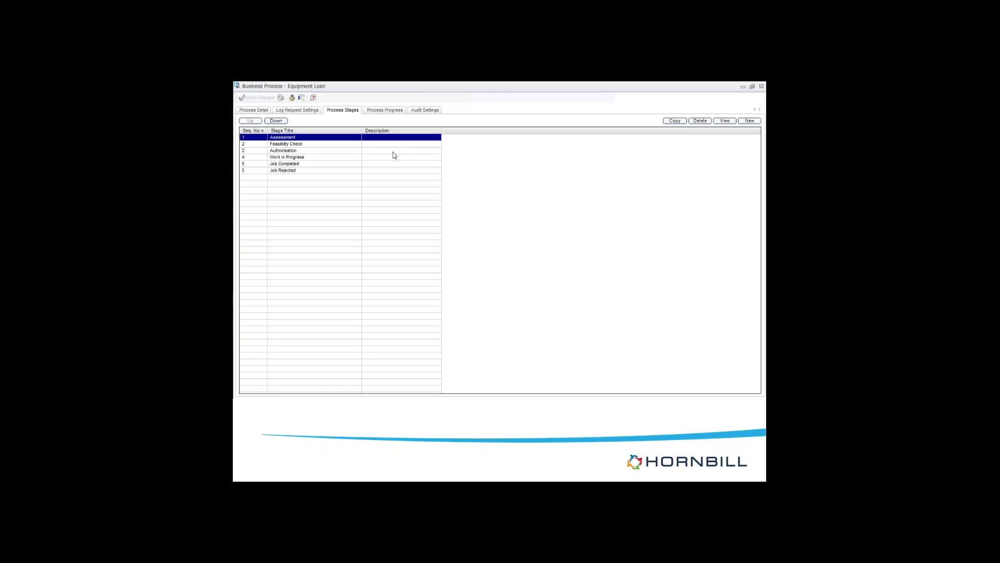
Create a status change condition for the Work in Progress stage titled "Work In Progress Completed to Job Completed"
left_click(287, 165)
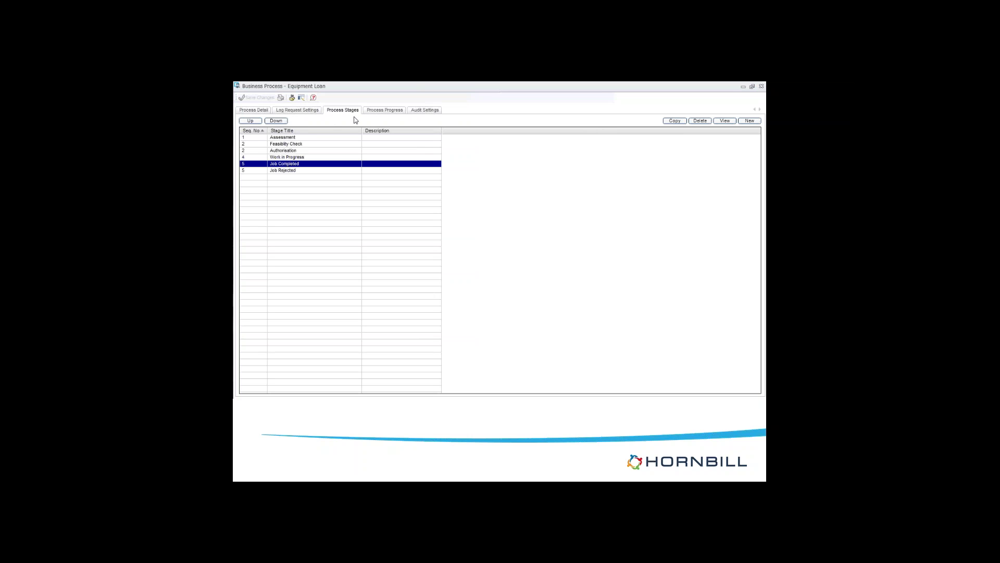
left_click(285, 158)
double_click(285, 158)
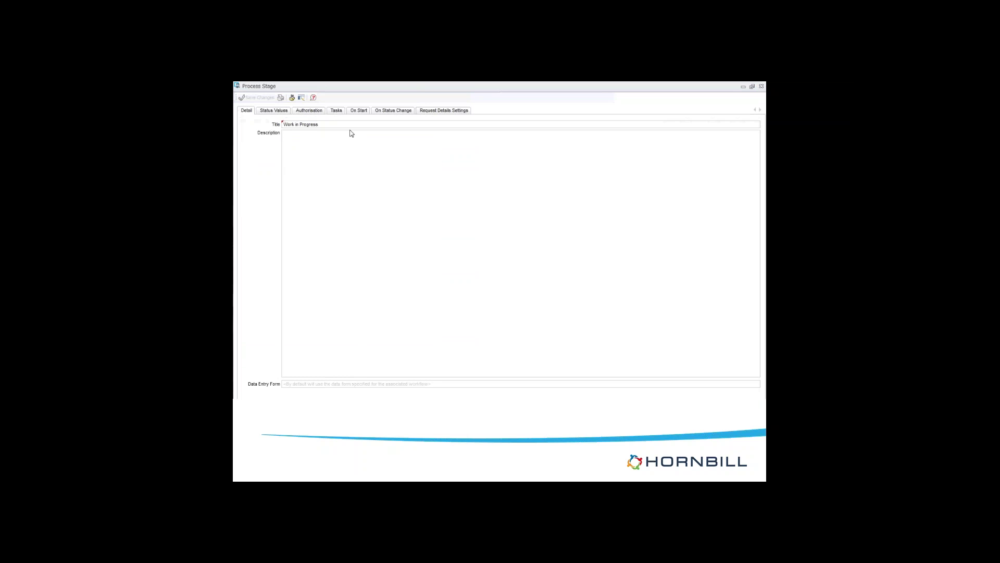
left_click(388, 112)
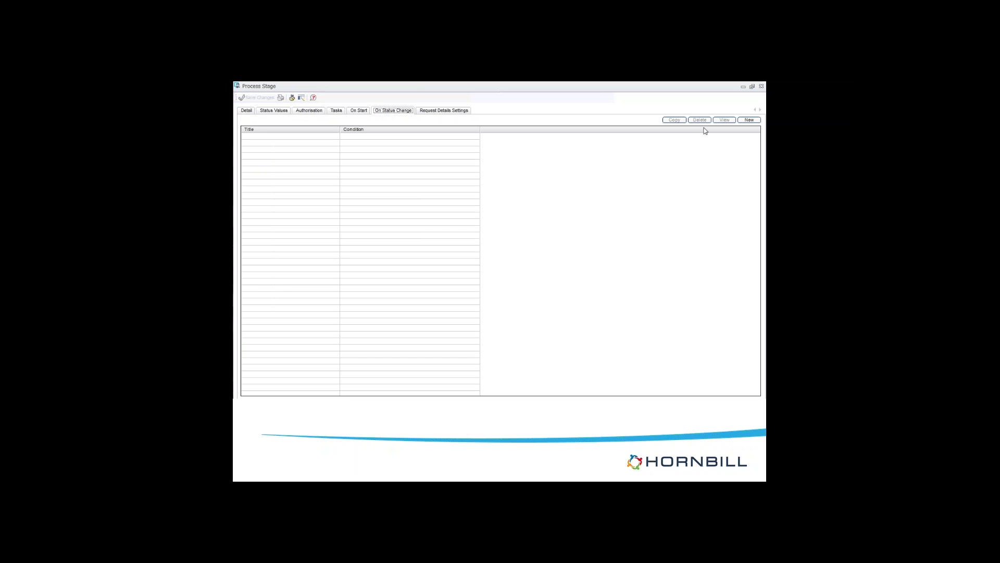
left_click(748, 120)
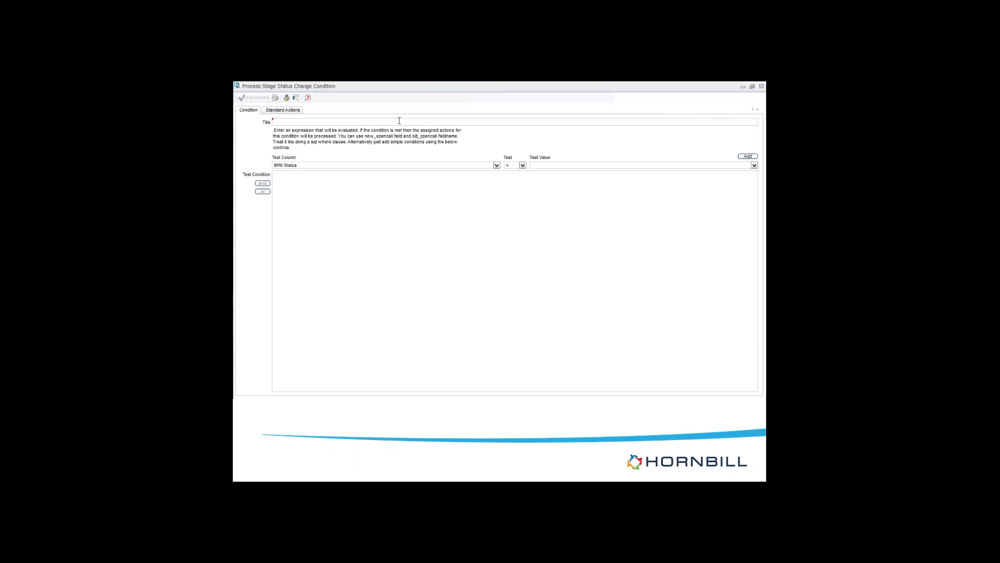
type("Work Completed to")
key("BackSpace")
key("BackSpace")
key("BackSpace")
key("BackSpace")
key("BackSpace")
key("BackSpace")
key("BackSpace")
key("BackSpace")
key("BackSpace")
type("ogress Comple")
type("ted to Job Compl")
Add the test BPM Status = Work Completed to the condition and open its standard actions
left_click(754, 165)
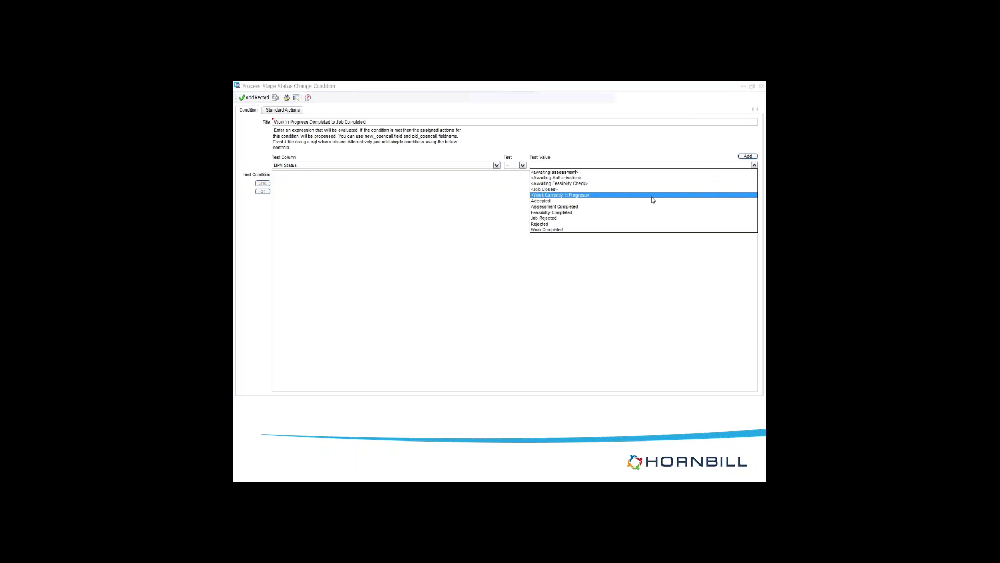
left_click(567, 230)
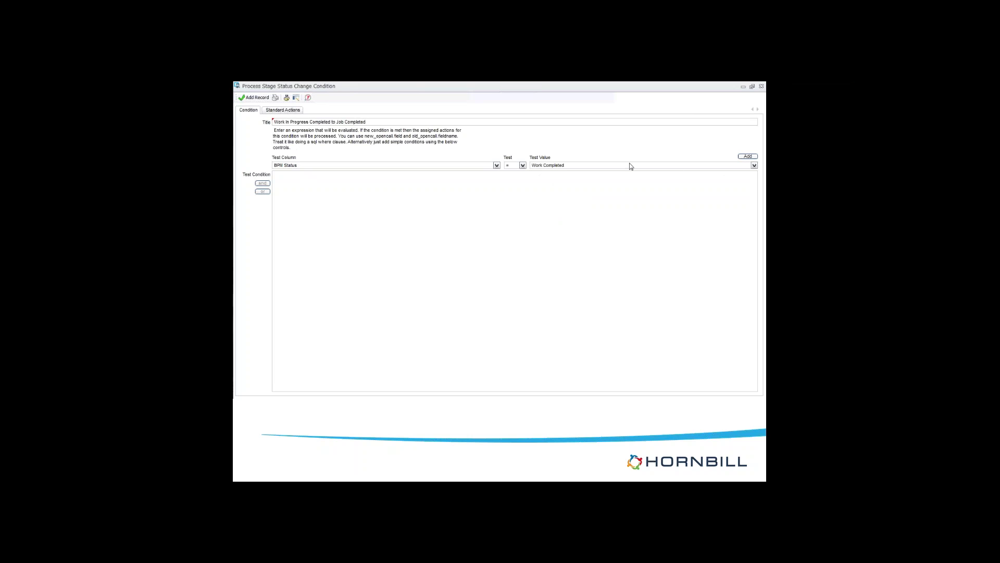
left_click(753, 157)
left_click(270, 112)
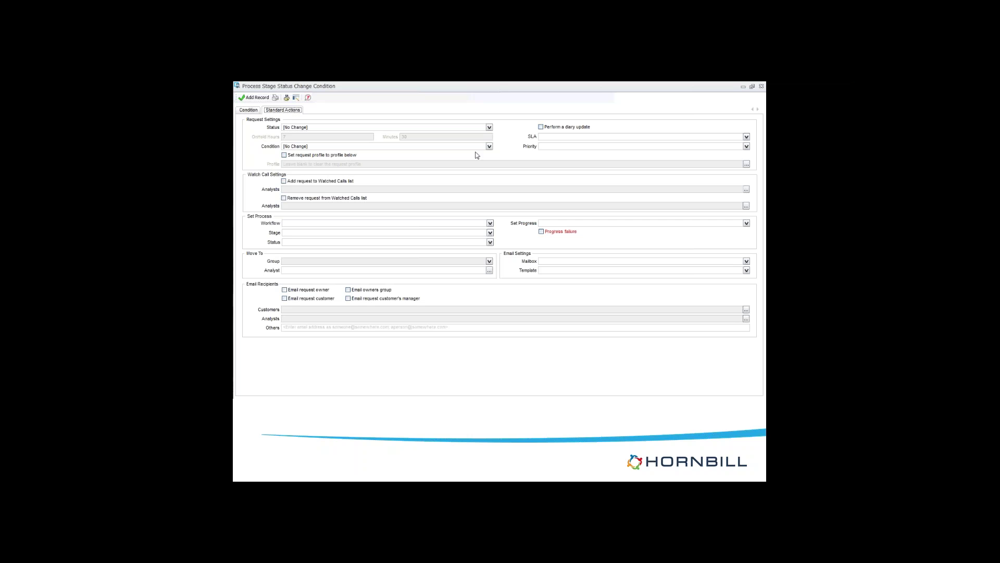
Enable the diary update temporarily to review its automatic update settings, and disable it again
left_click(541, 127)
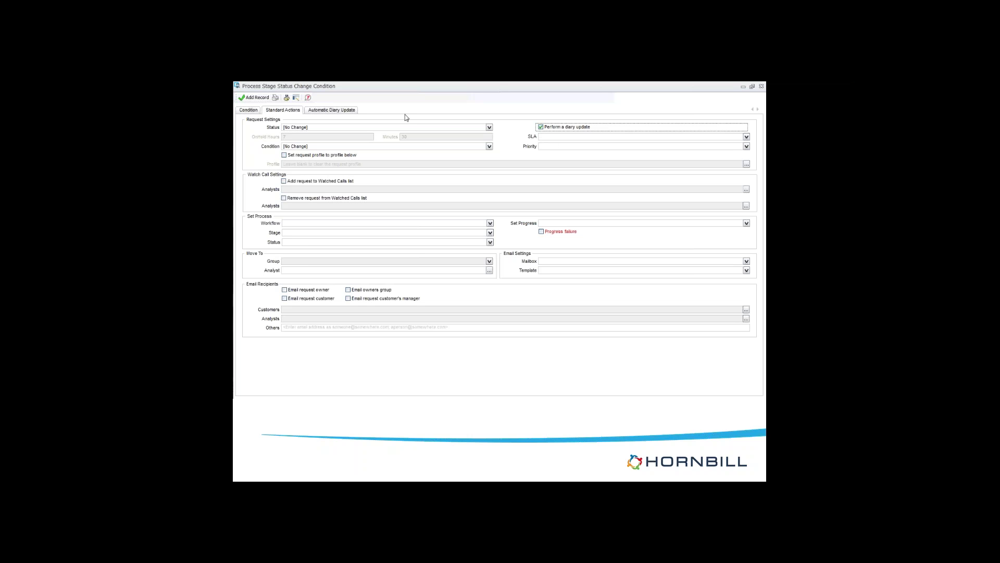
left_click(334, 112)
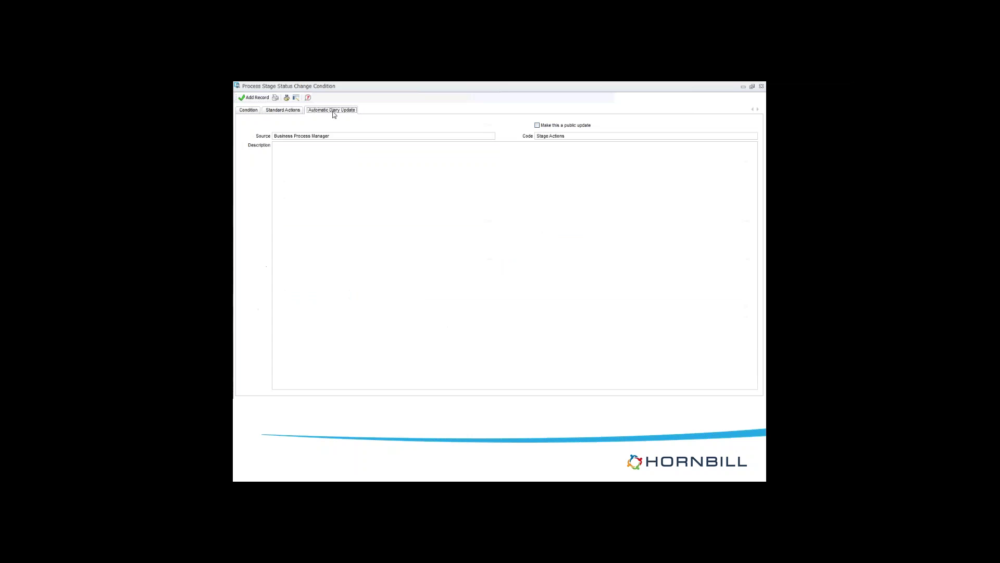
left_click(312, 169)
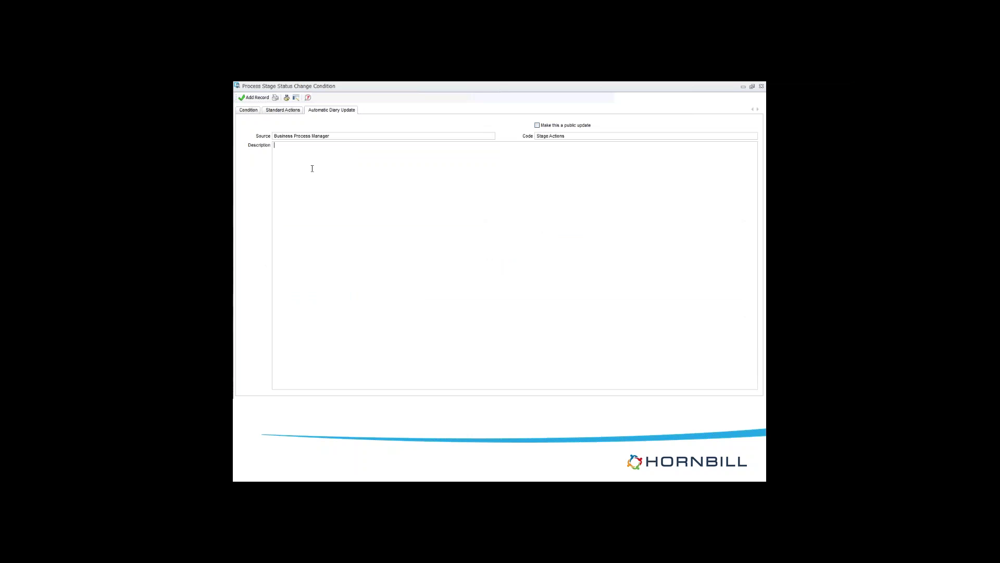
left_click(285, 111)
left_click(544, 128)
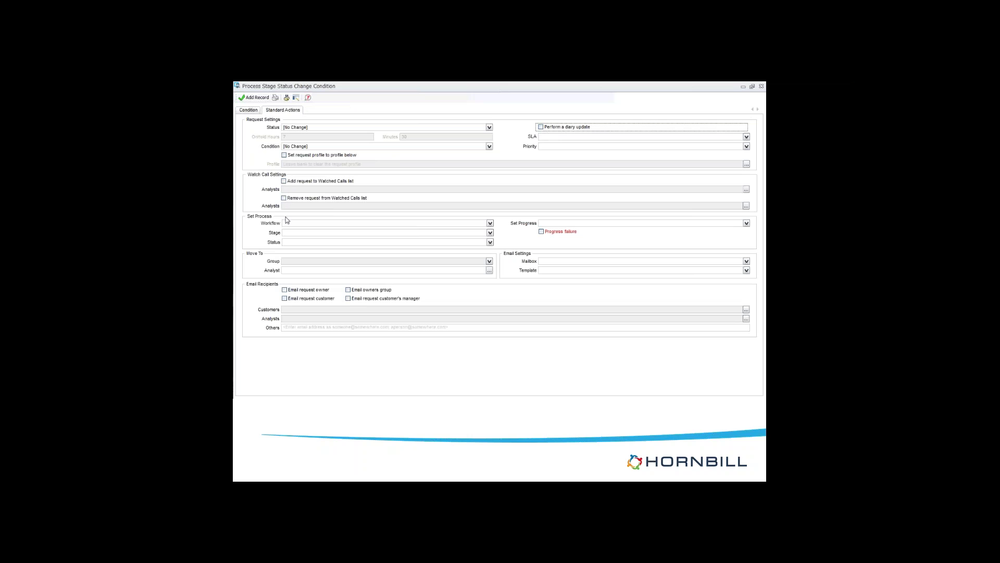
Set the process action to workflow Equipment Loan, stage Job Completed and status <Job Closed>
left_click(490, 224)
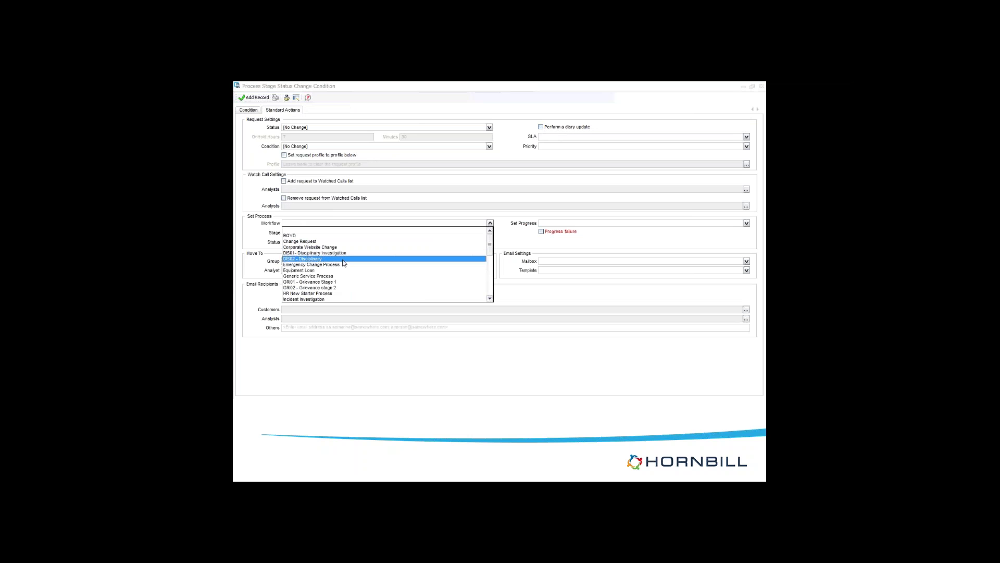
left_click(313, 271)
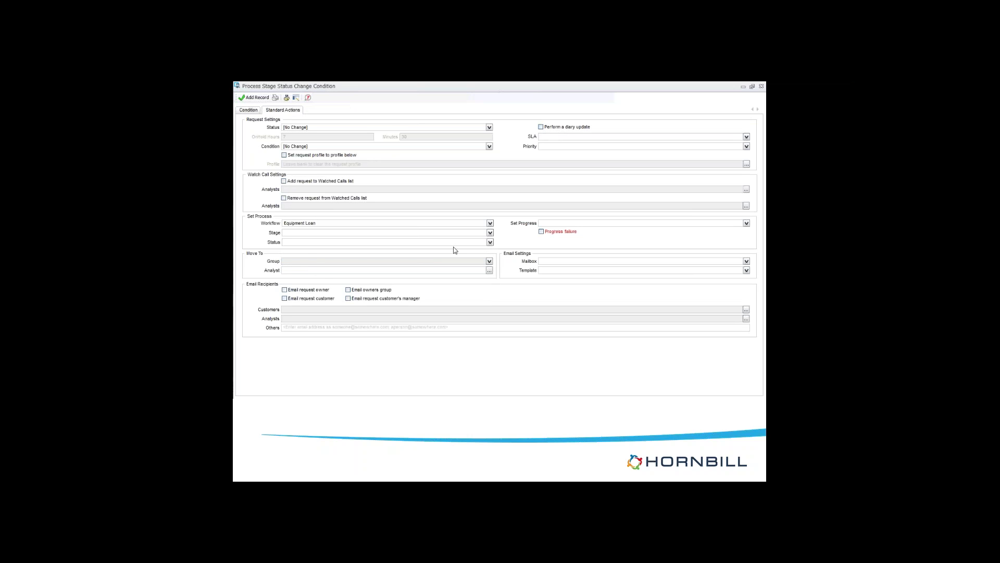
left_click(490, 233)
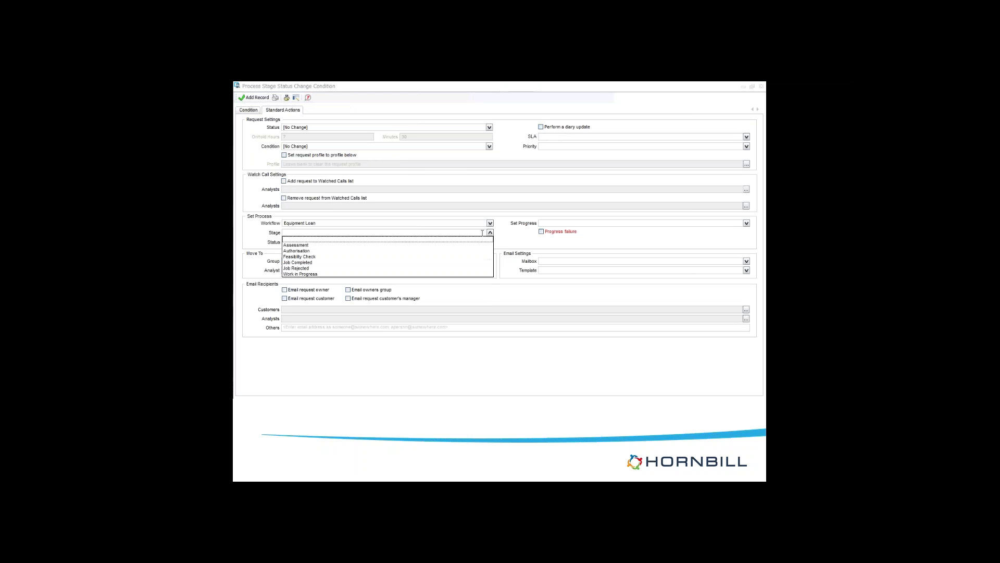
left_click(319, 263)
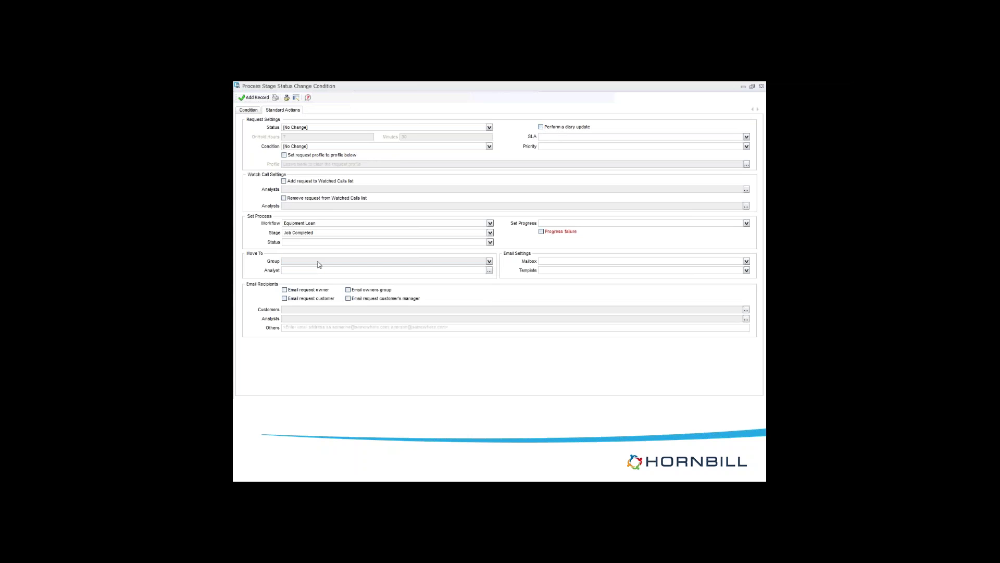
left_click(490, 242)
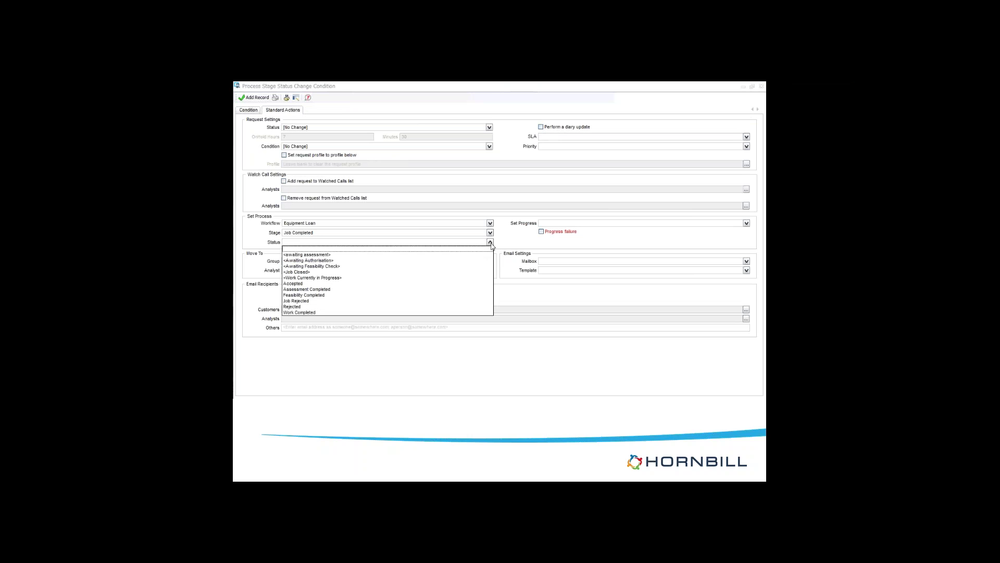
left_click(354, 275)
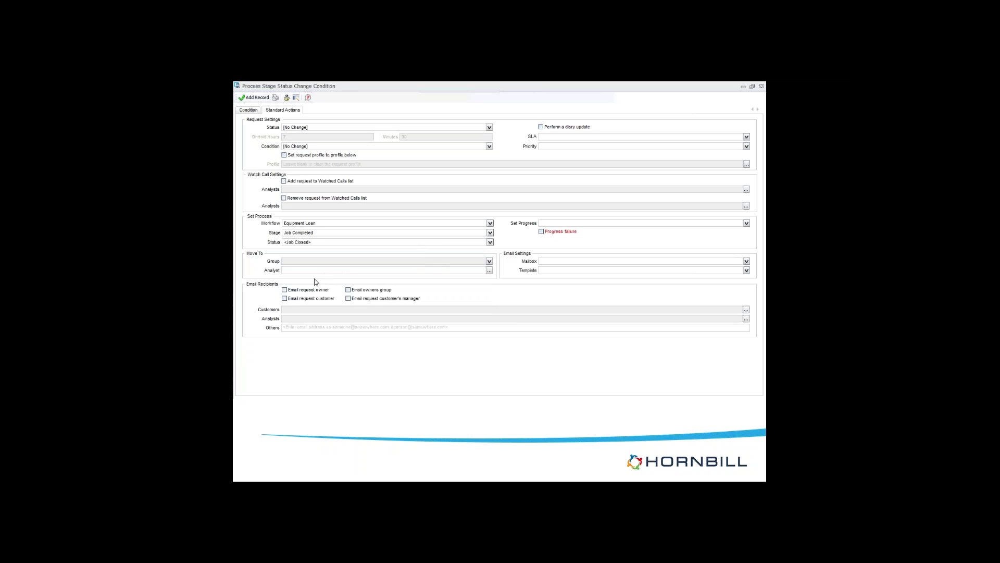
Select the _helpdesk mailbox to review the email templates available for the action
left_click(746, 261)
left_click(590, 273)
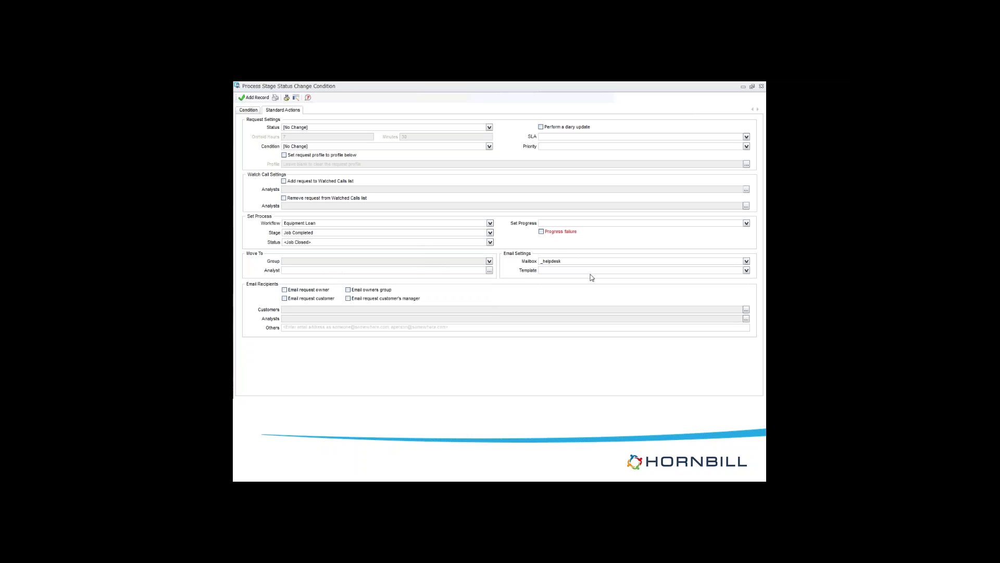
left_click(747, 271)
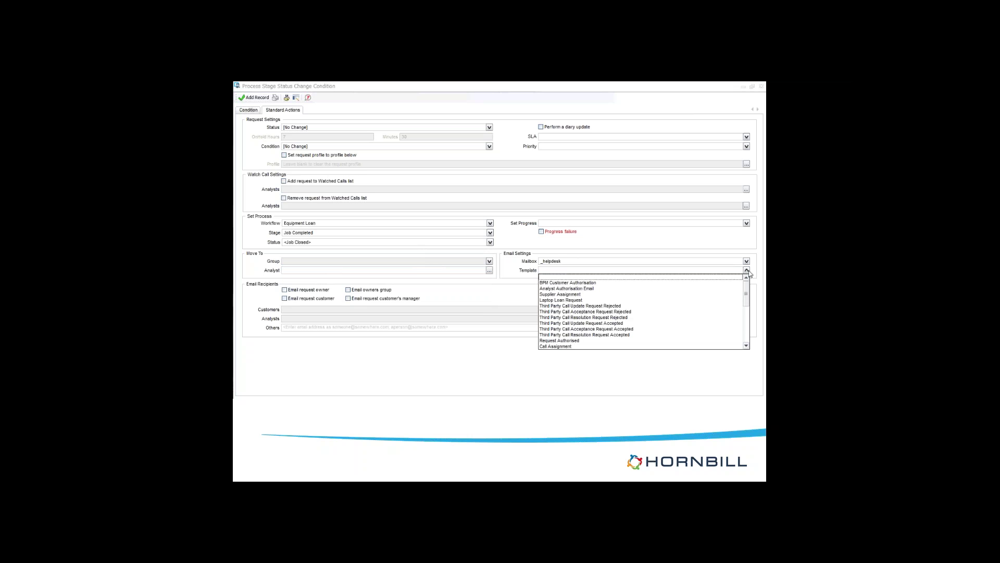
left_click(747, 271)
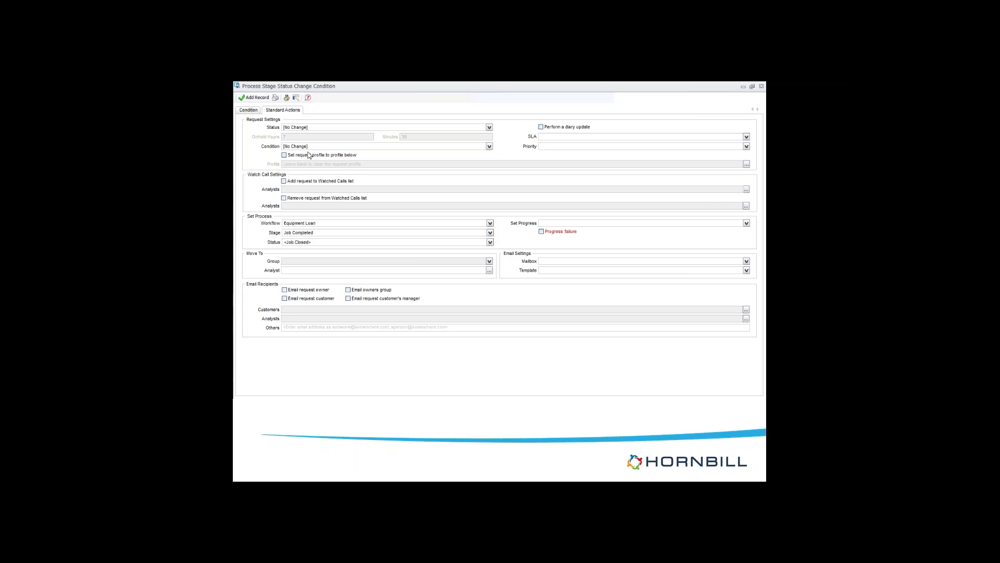
Add the status change condition record and return to the process stages
left_click(254, 98)
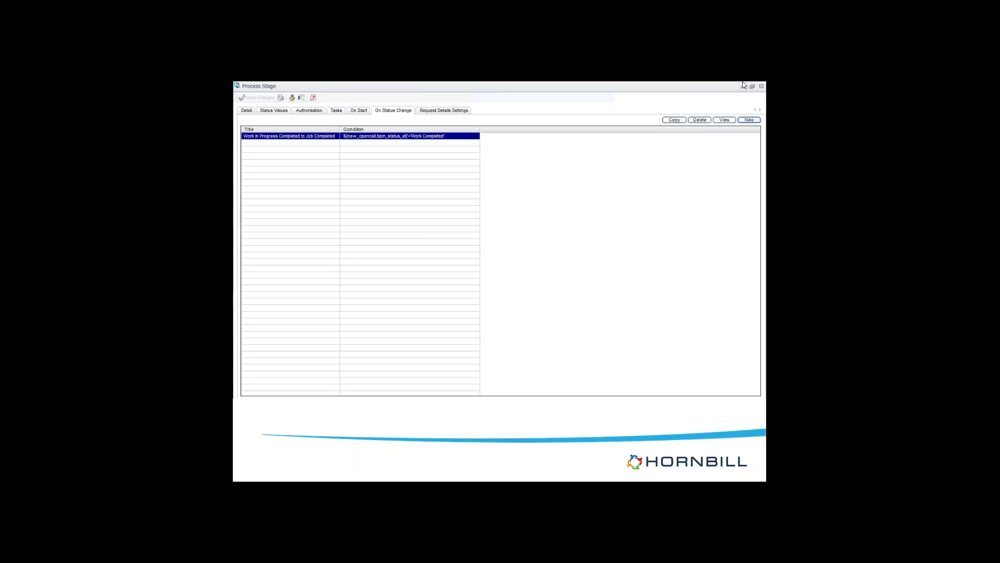
left_click(761, 87)
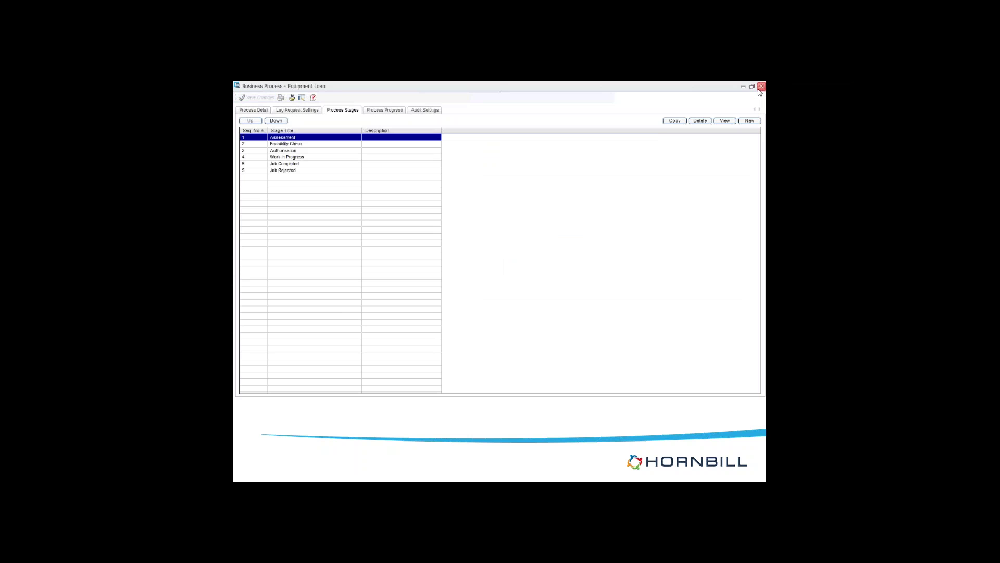
Review the Awaiting Assessment on-start condition of the Assessment stage and close it
double_click(280, 139)
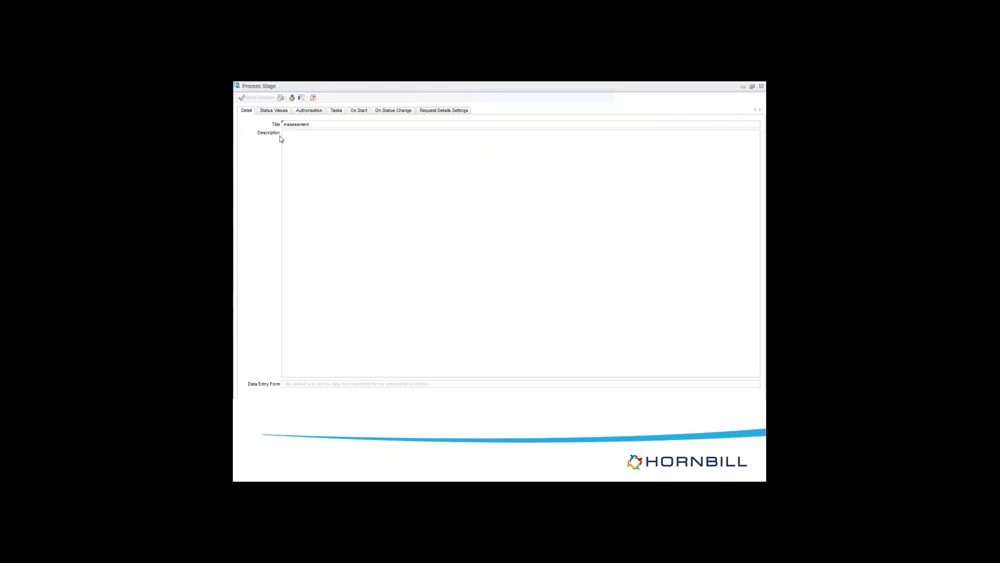
left_click(365, 113)
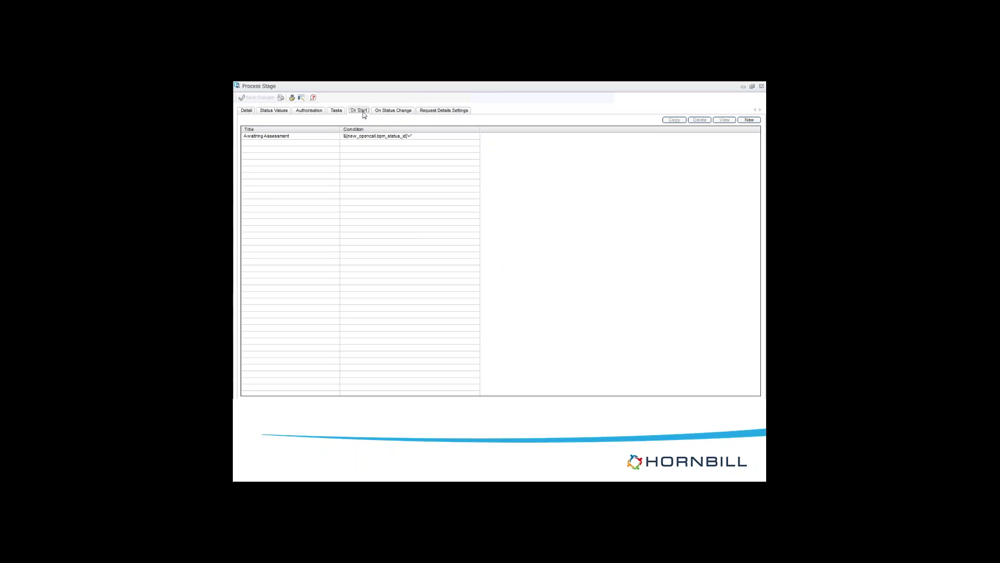
double_click(299, 137)
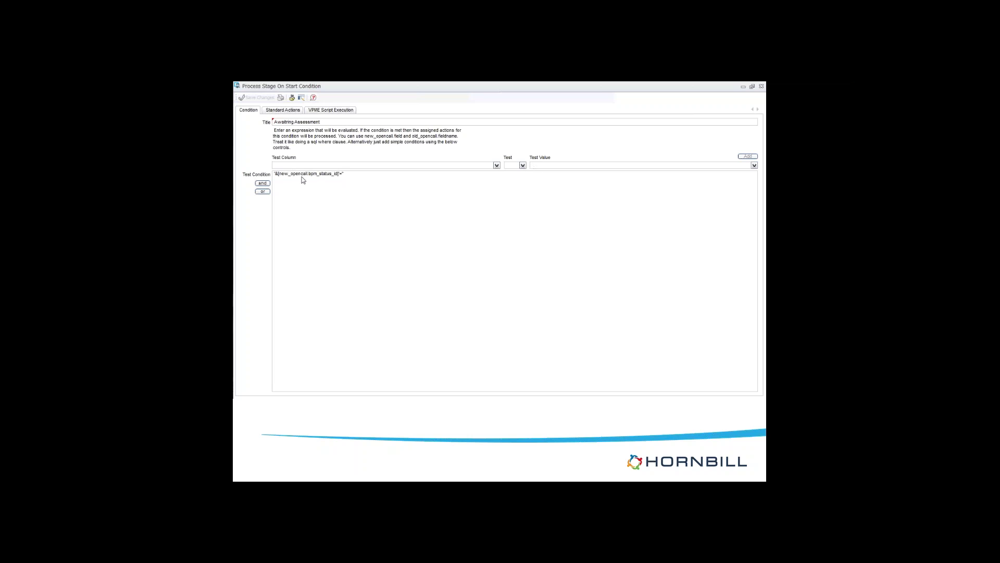
left_click(344, 174)
left_click(761, 87)
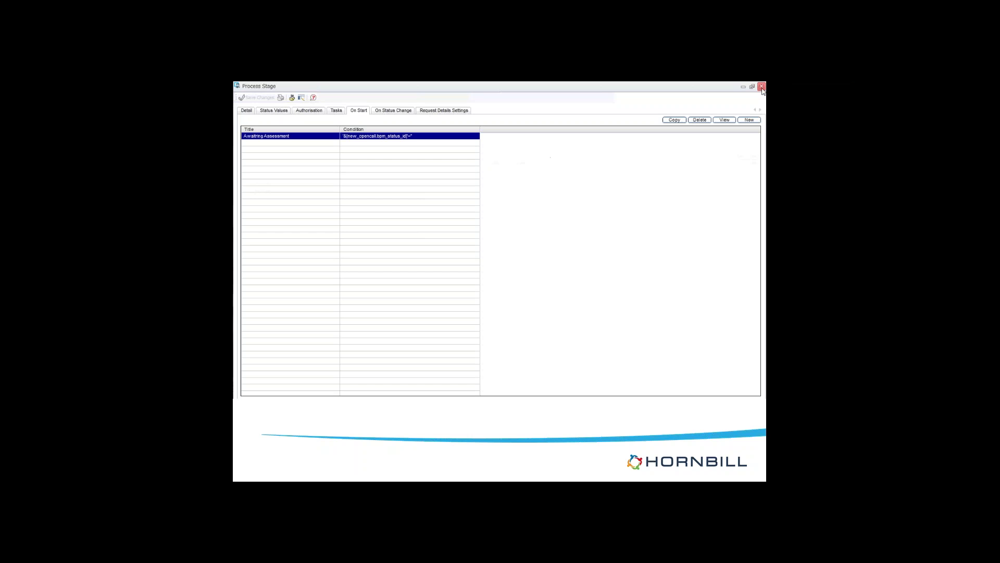
Examine the status values defined for the Assessment stage
left_click(273, 110)
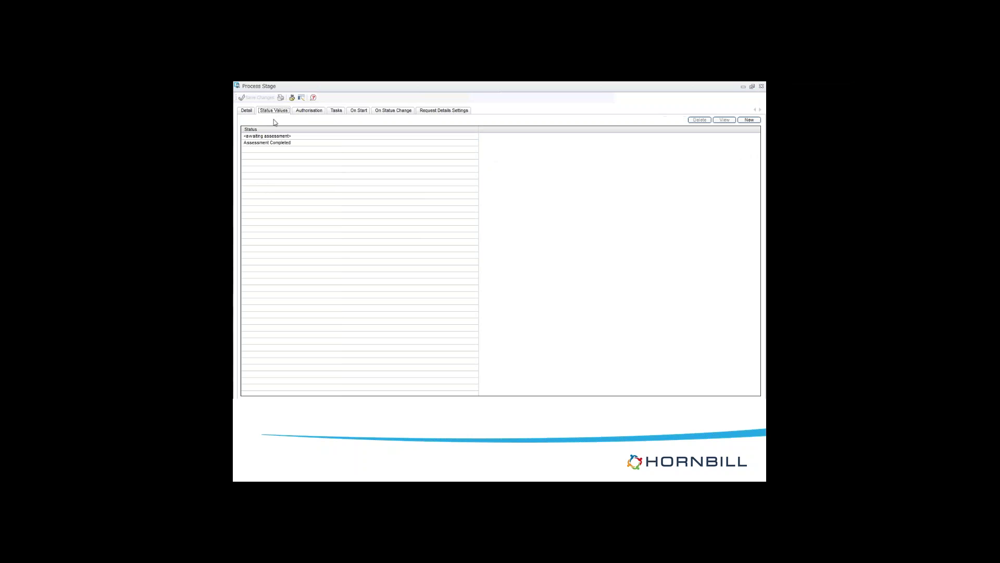
left_click(270, 137)
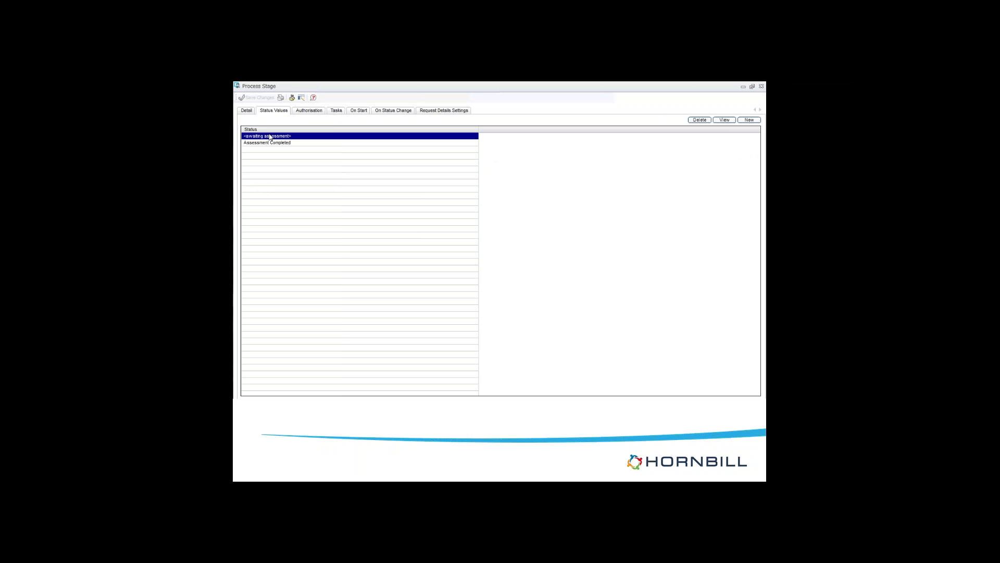
left_click(377, 112)
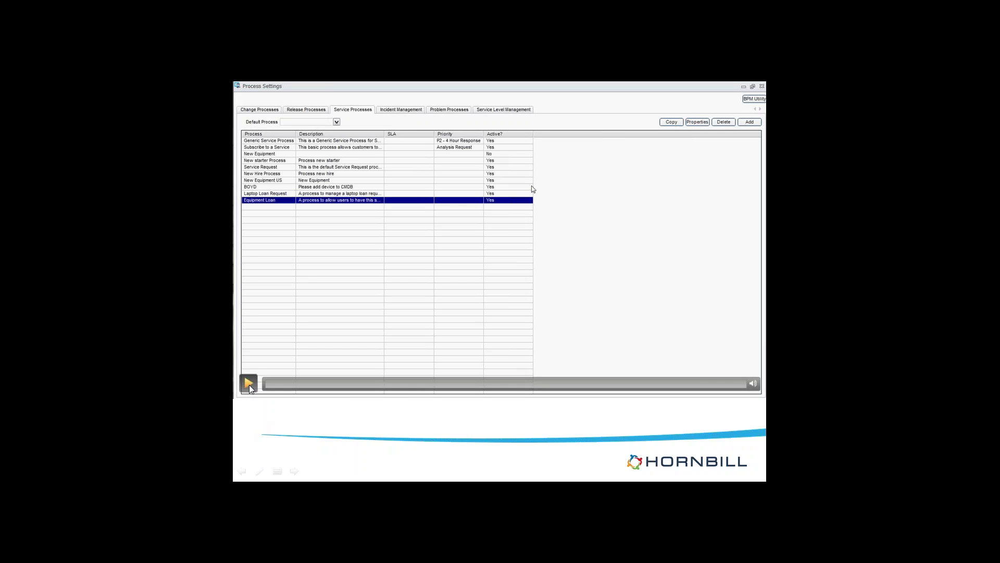
left_click(249, 384)
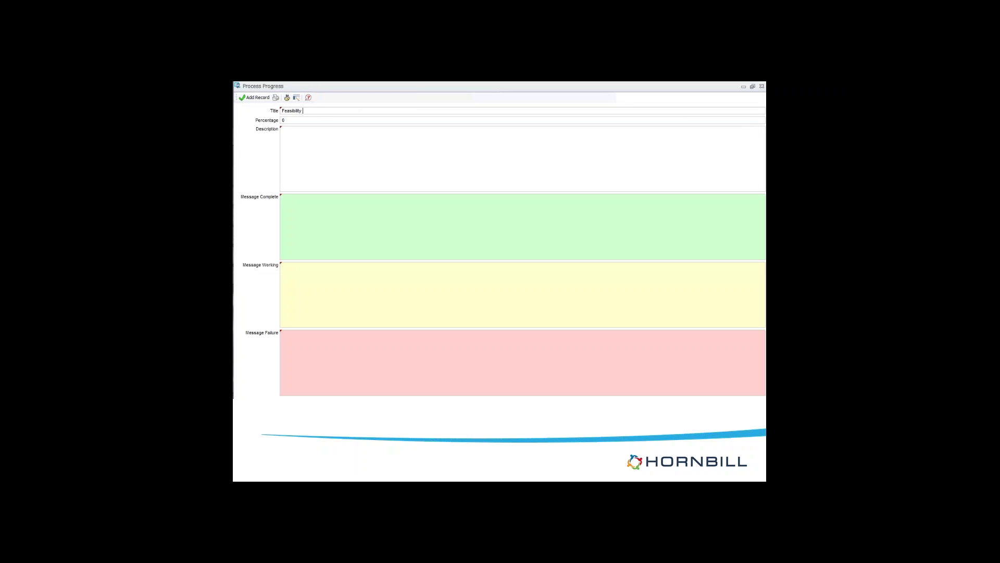
Title the new process progress entry "Feasibility Completed" and set its percentage to 25
type("Completed")
left_click(295, 119)
type("25")
Copy the title "Feasibility Completed" into the description, complete message and working message
left_click(331, 110)
key("ctrl+c")
left_click(307, 145)
key("ctrl+v")
left_click(309, 207)
key("ctrl+v")
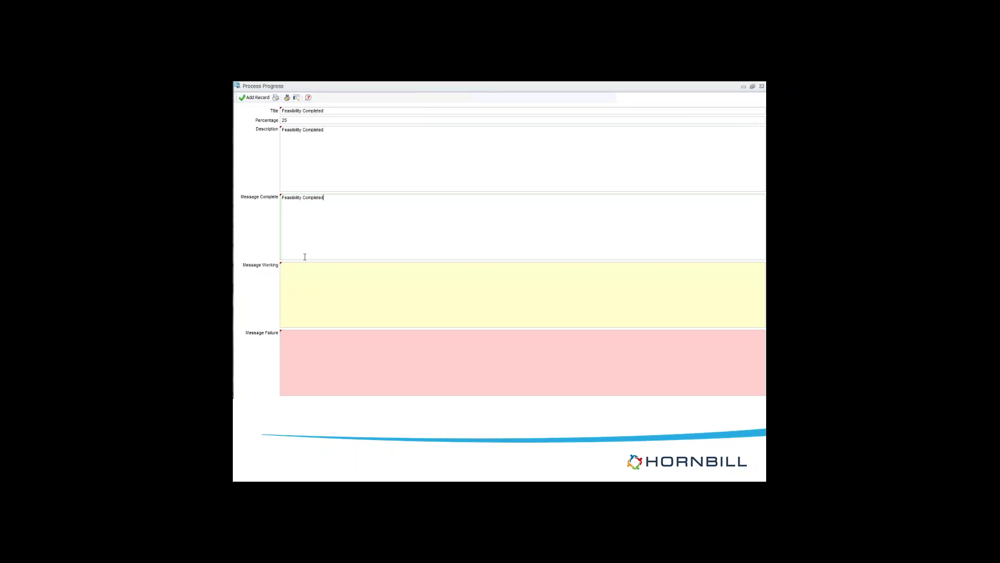
left_click(304, 277)
key("ctrl+v")
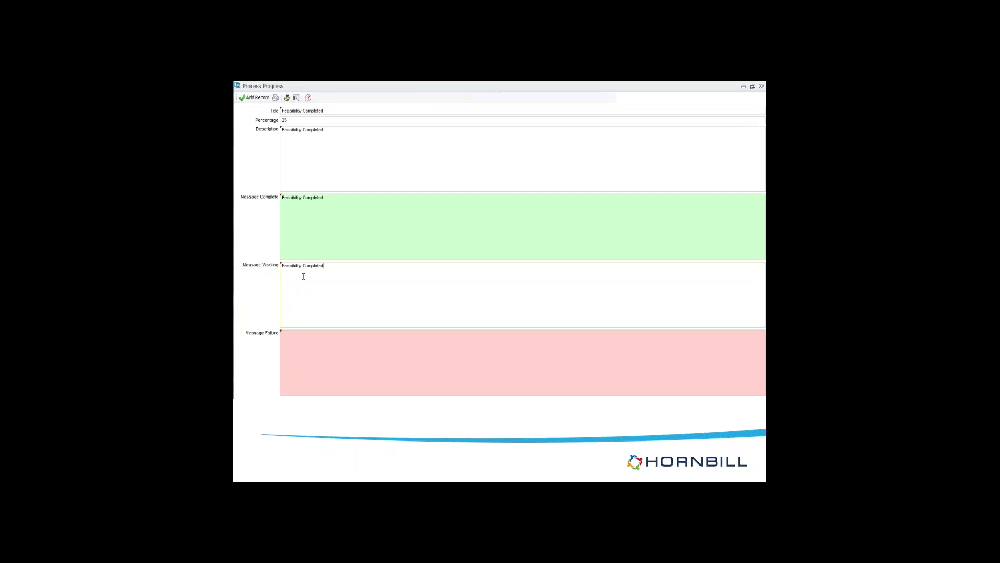
Set the failure message to "Feasibility Incomplete" and add the progress record
left_click(306, 342)
key("ctrl+v")
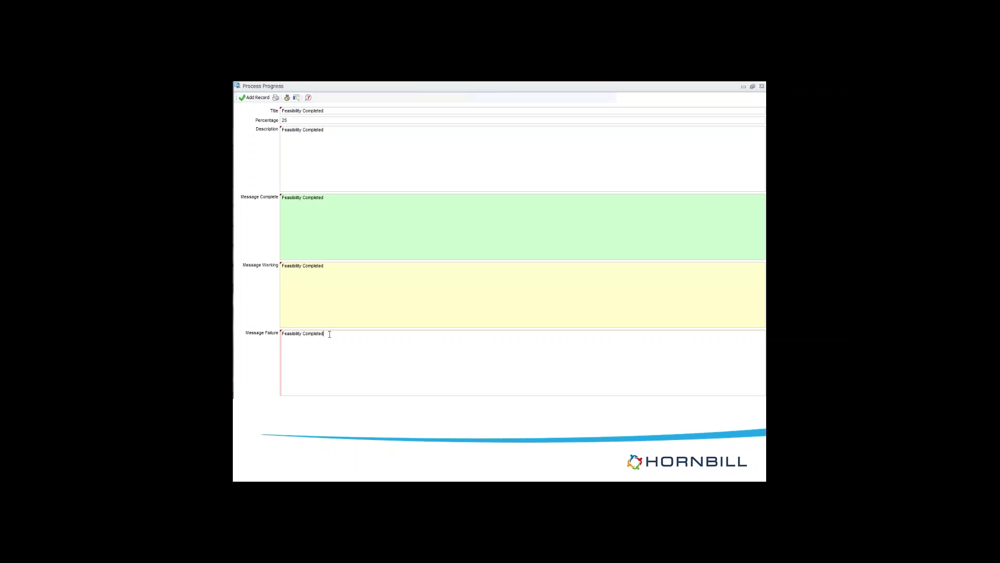
key("BackSpace")
key("BackSpace")
key("BackSpace")
key("BackSpace")
key("BackSpace")
type("Incomplete")
left_click(262, 98)
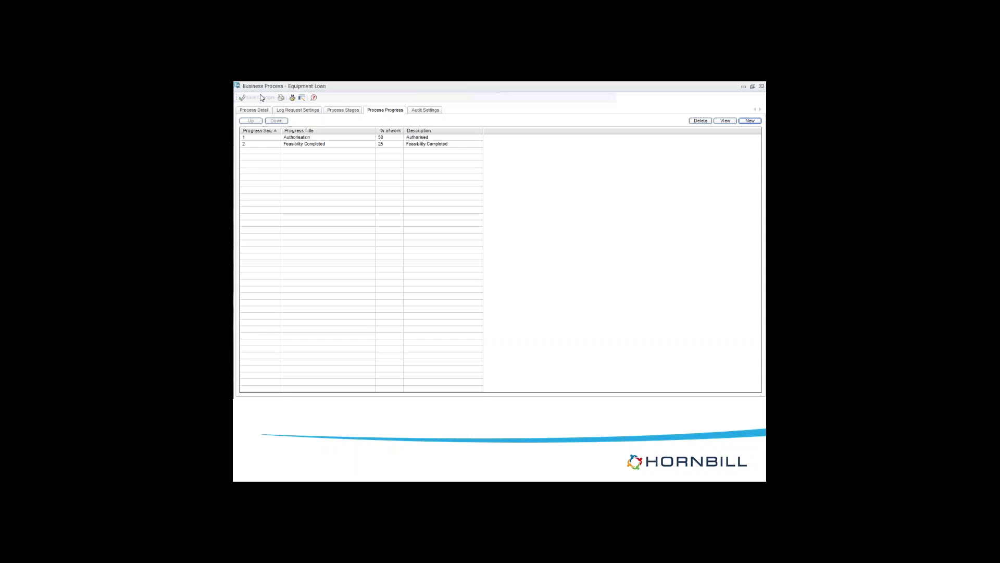
Move the Feasibility Completed progress entry above Authorisation
left_click(286, 146)
left_click(255, 121)
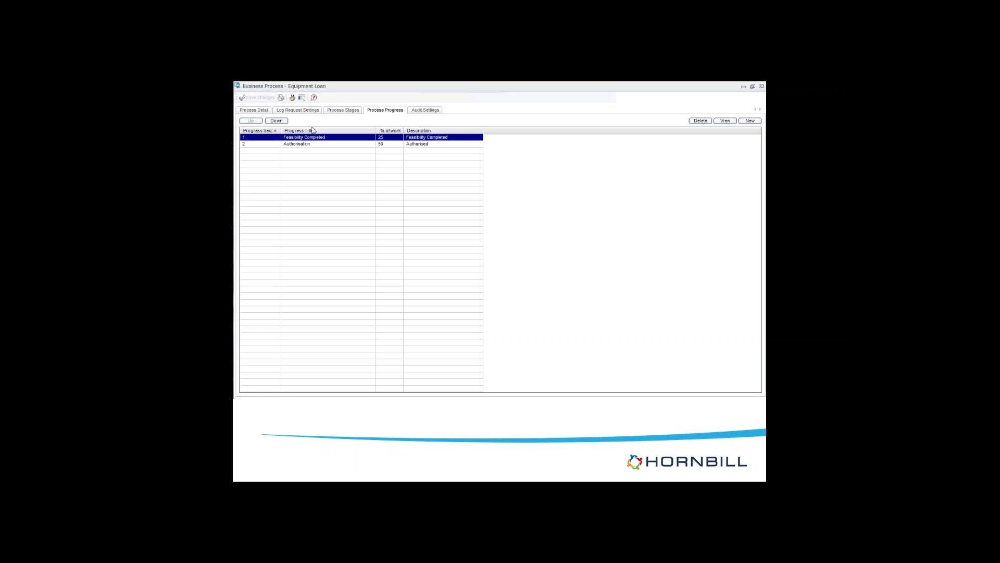
In the Feasibility Check stage, make the Feasibility to Authorisation status change condition set progress to Feasibility Completed and save it
left_click(338, 111)
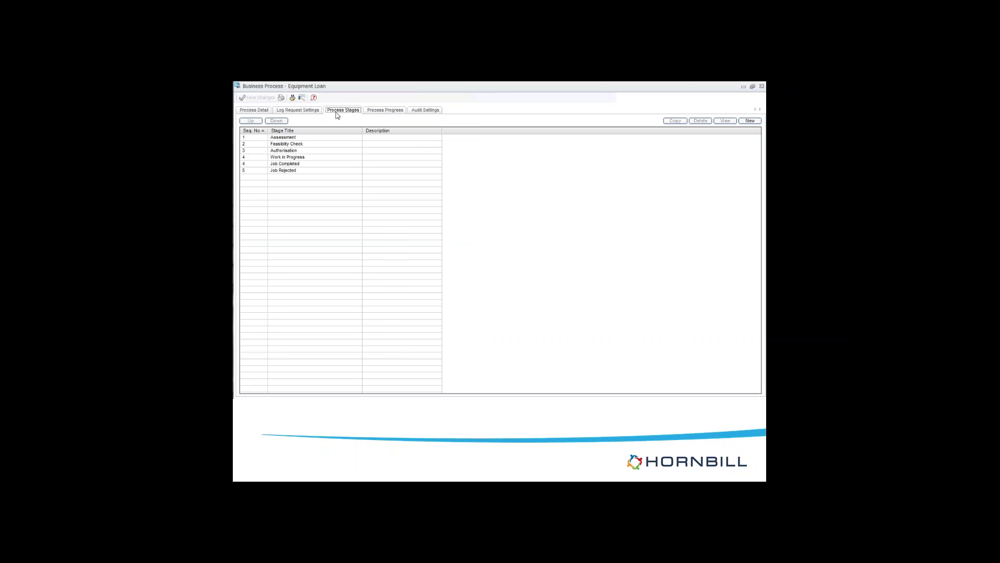
double_click(293, 145)
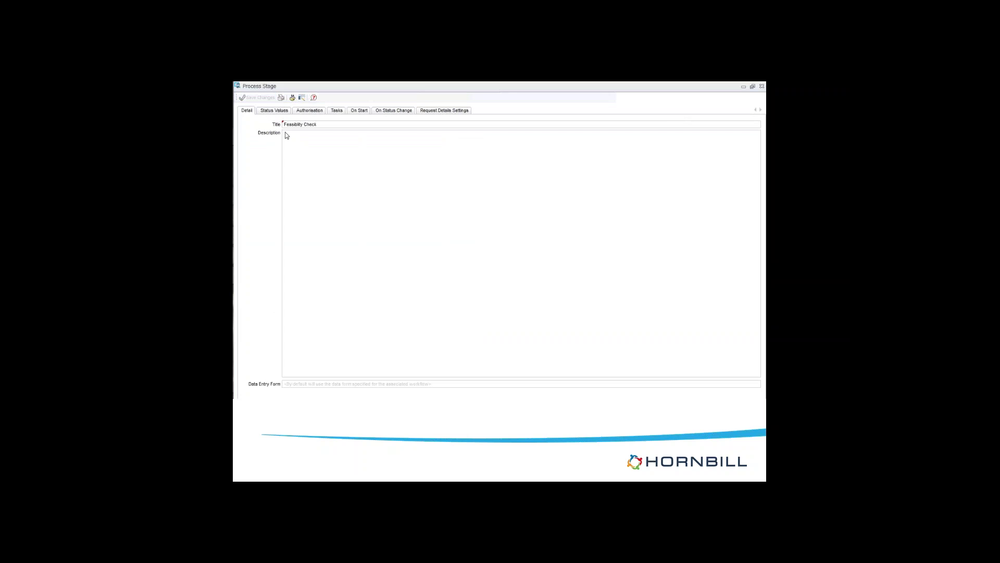
left_click(381, 111)
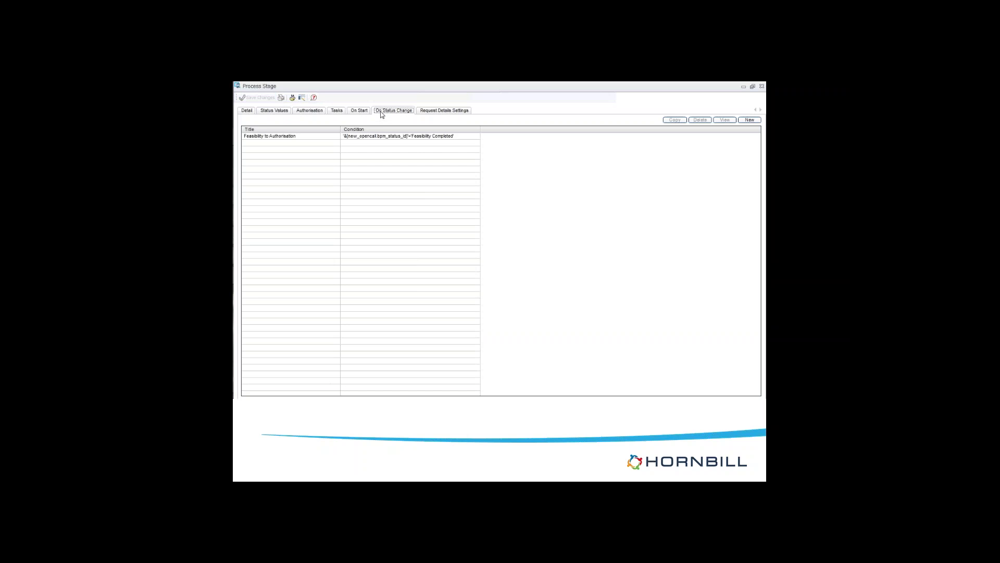
double_click(292, 138)
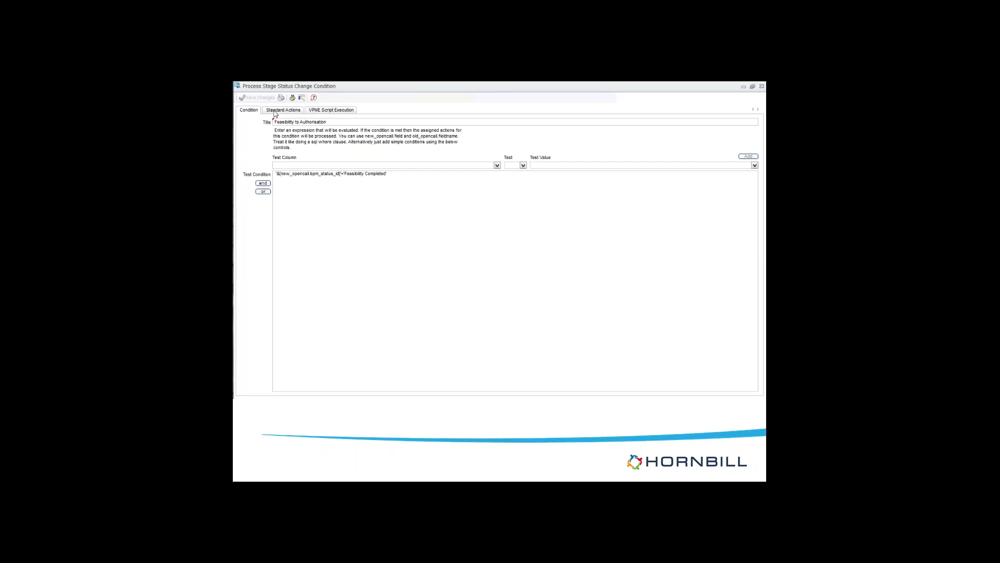
left_click(274, 112)
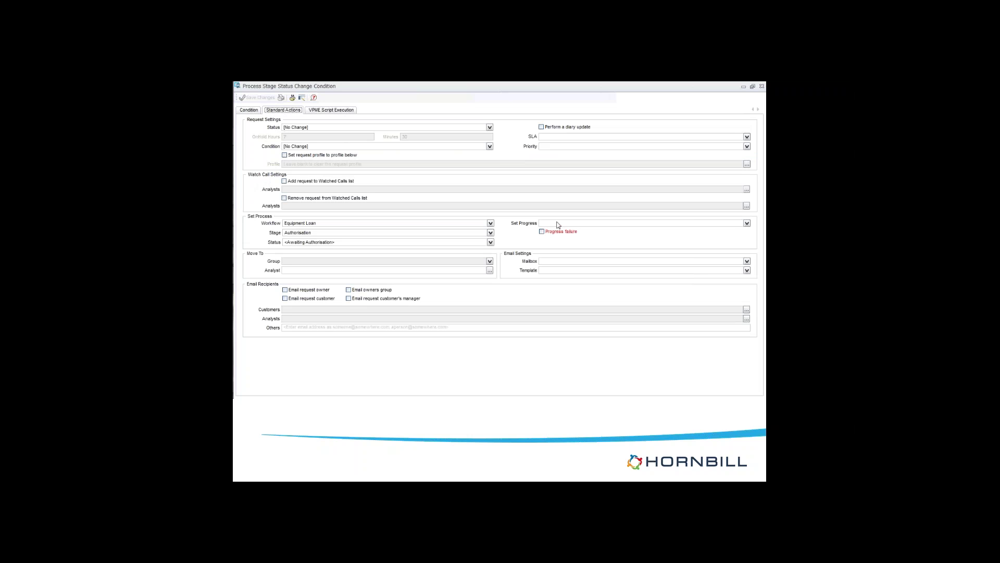
left_click(747, 223)
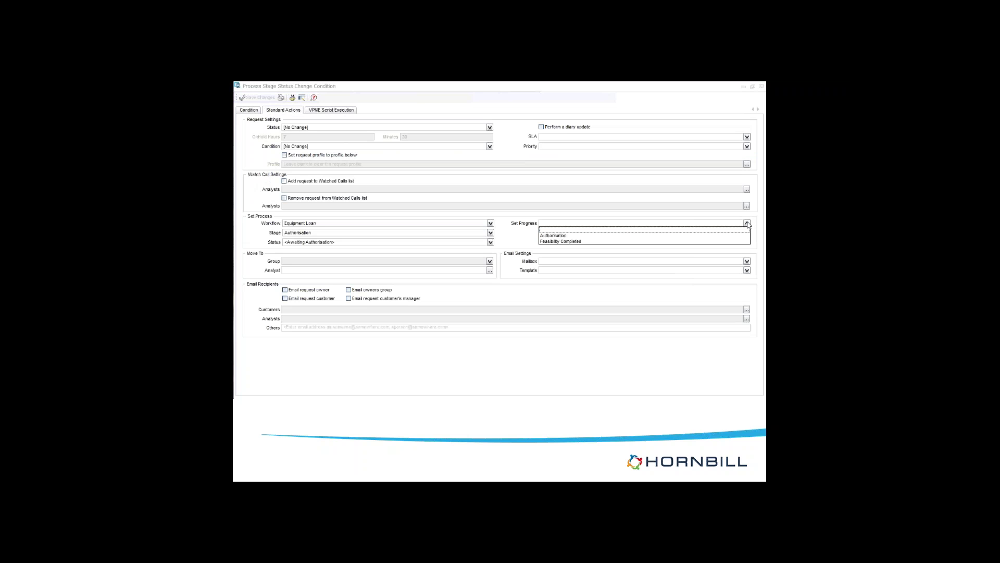
left_click(606, 241)
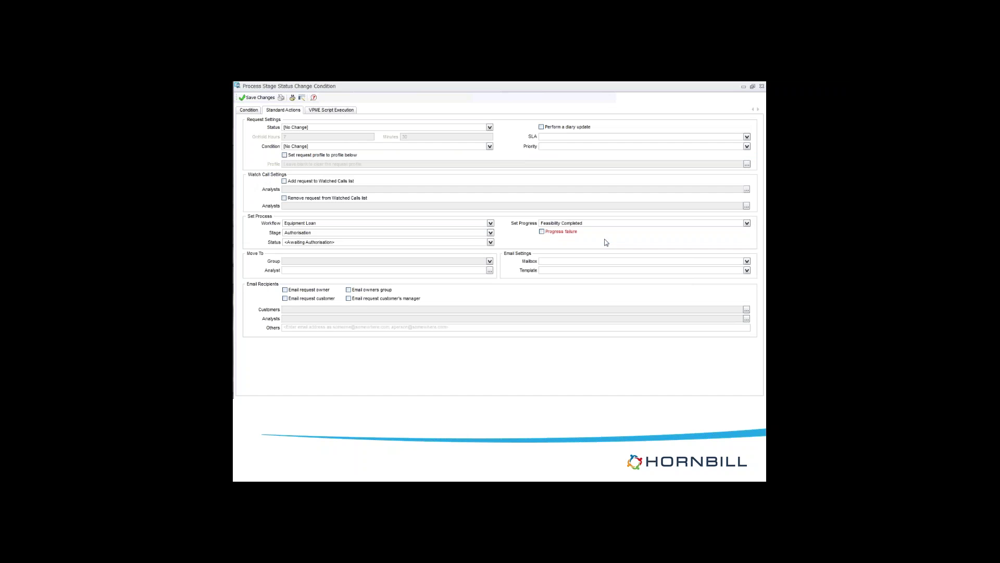
left_click(255, 98)
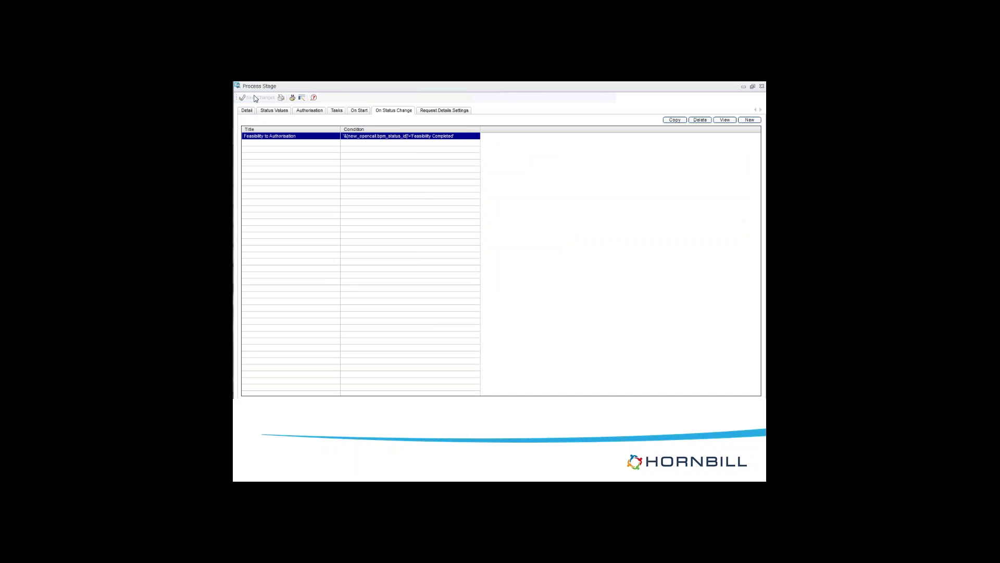
left_click(246, 111)
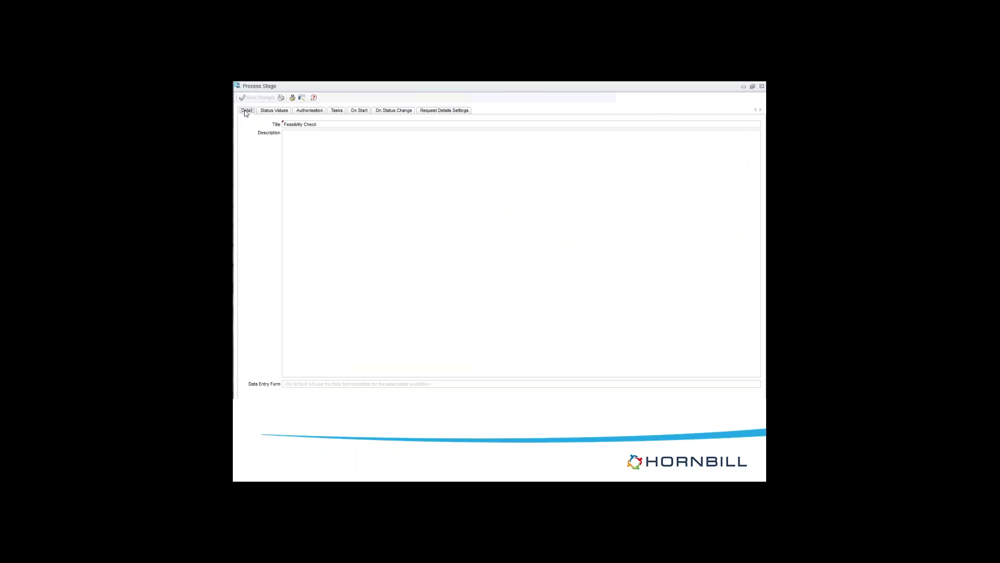
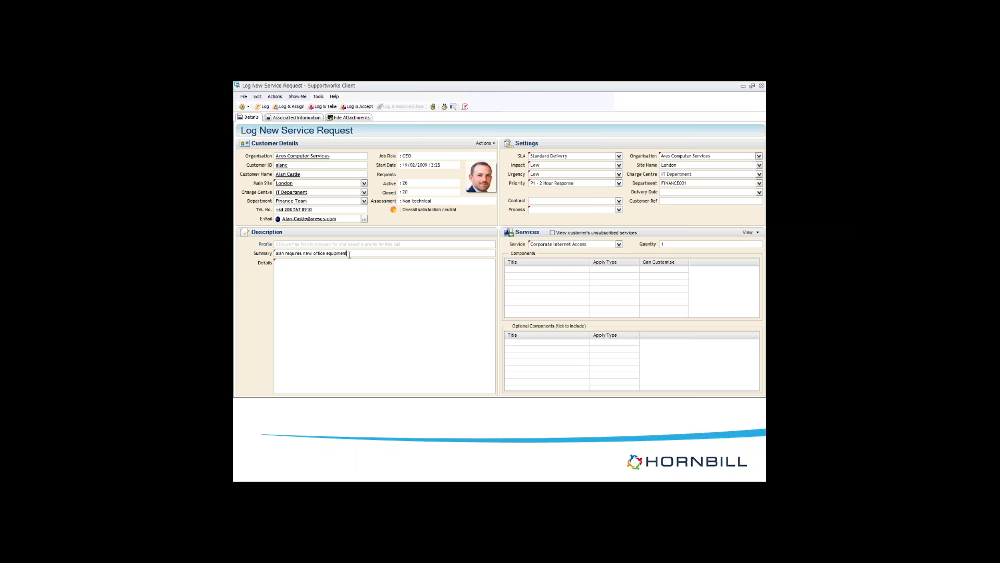
Describe in the new service request's details that the customer requires new office equipment, and assign the Equipment Loan process
left_click(284, 270)
type("alan requires new office equipment")
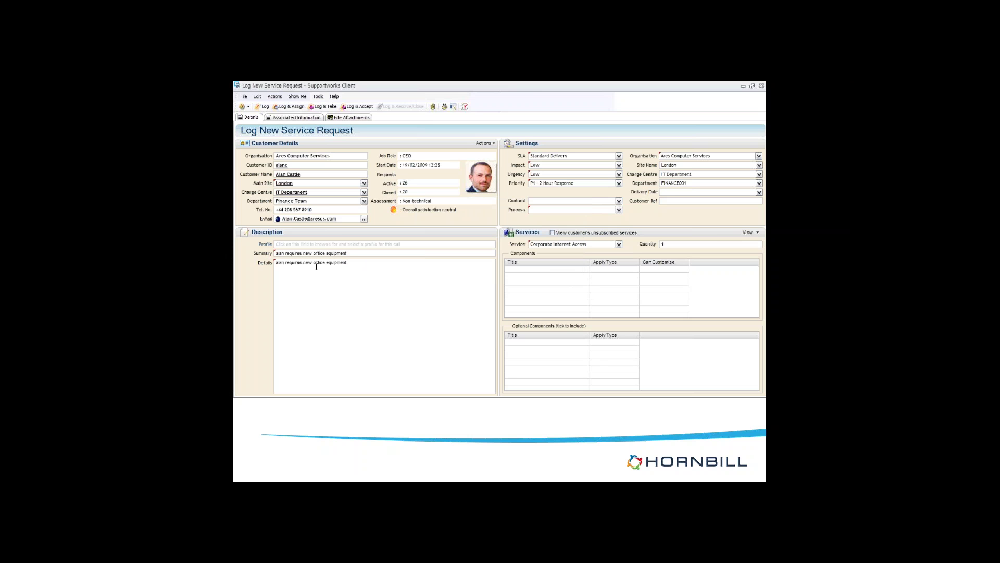
left_click(619, 209)
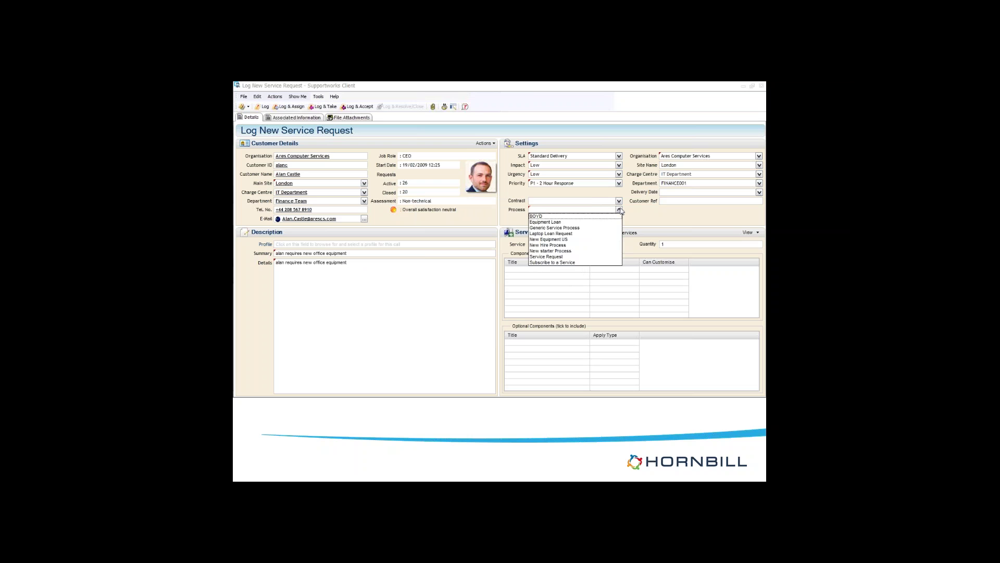
left_click(573, 222)
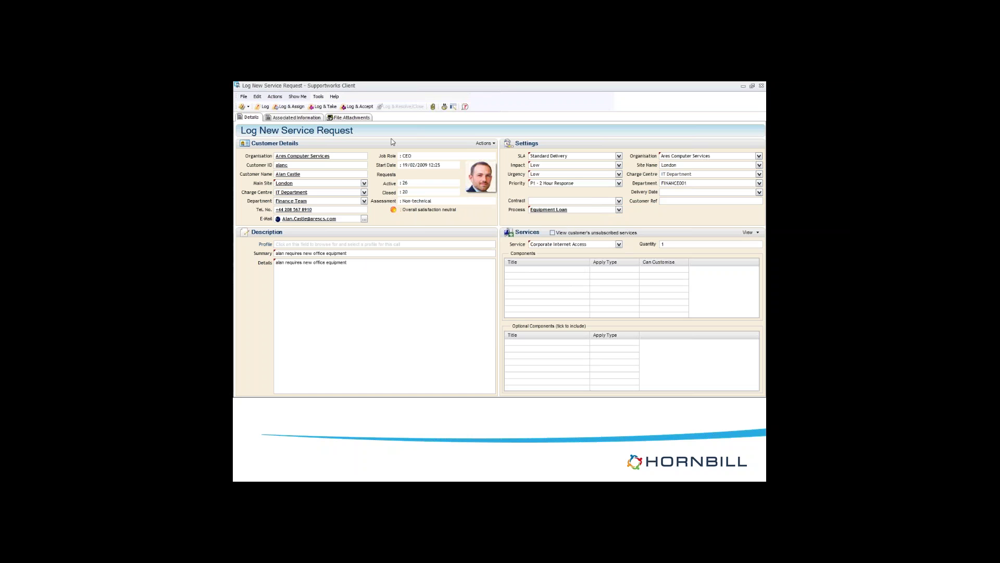
left_click(619, 211)
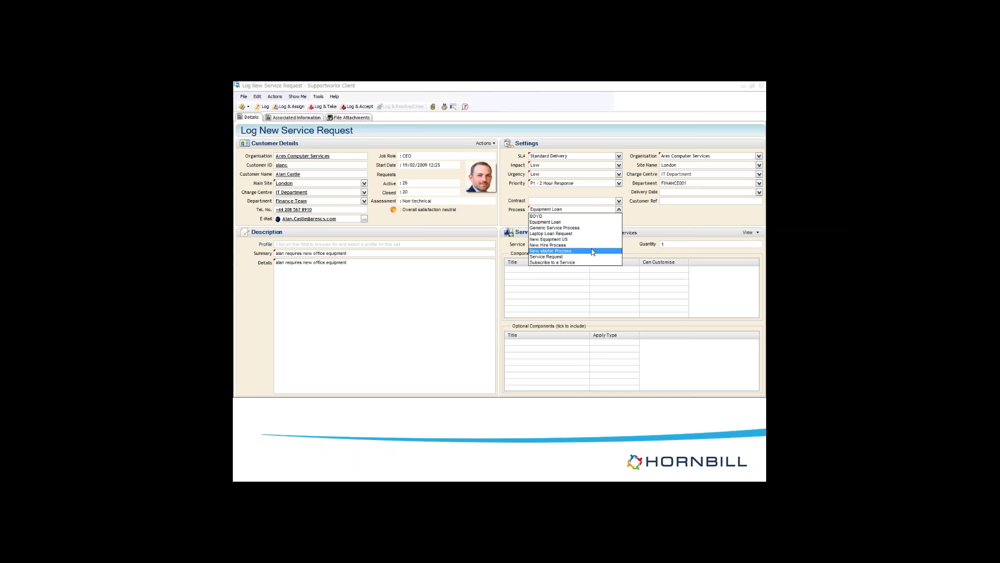
left_click(580, 222)
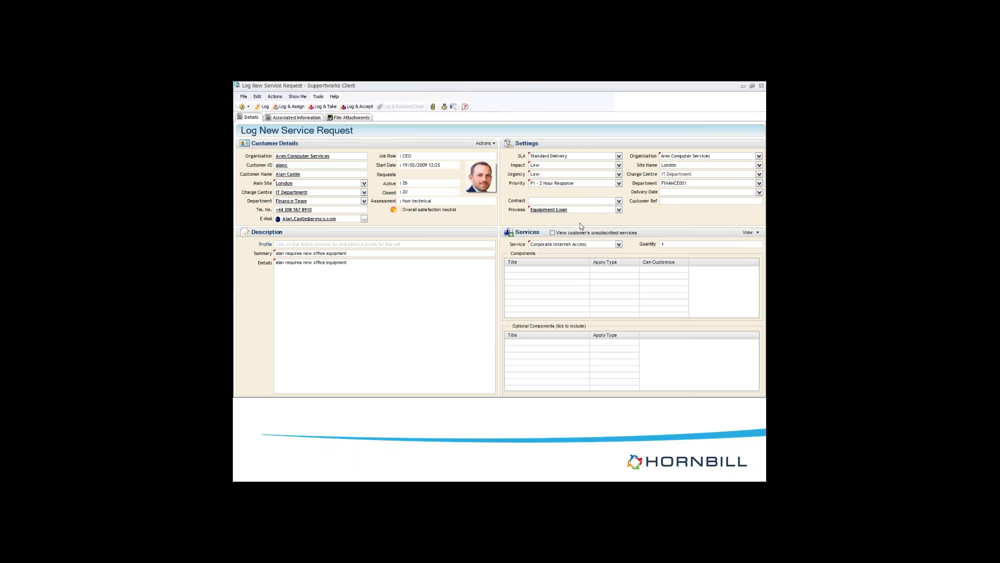
Log and accept the new service request, dismissing the dialogs that follow
left_click(357, 106)
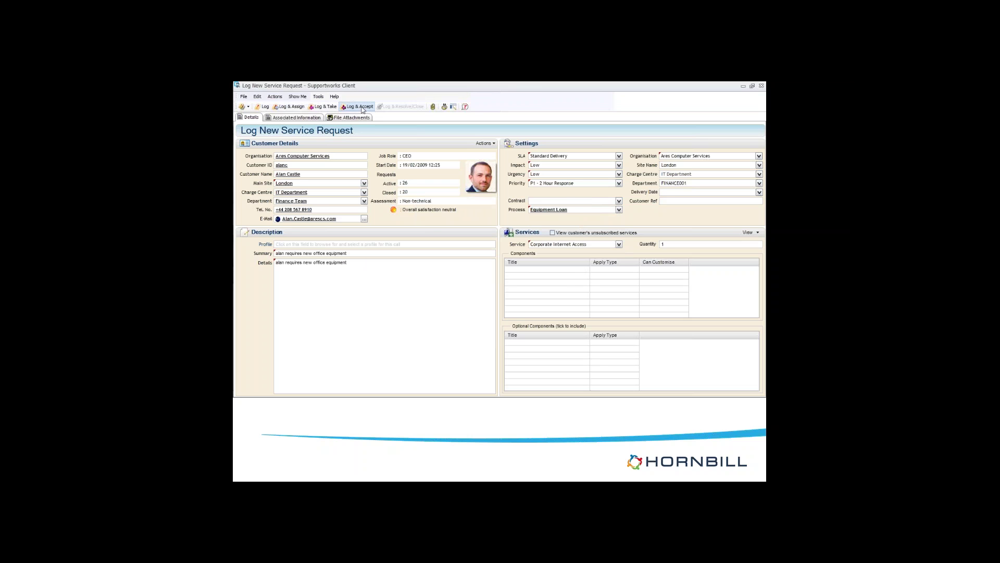
left_click(436, 277)
left_click(550, 276)
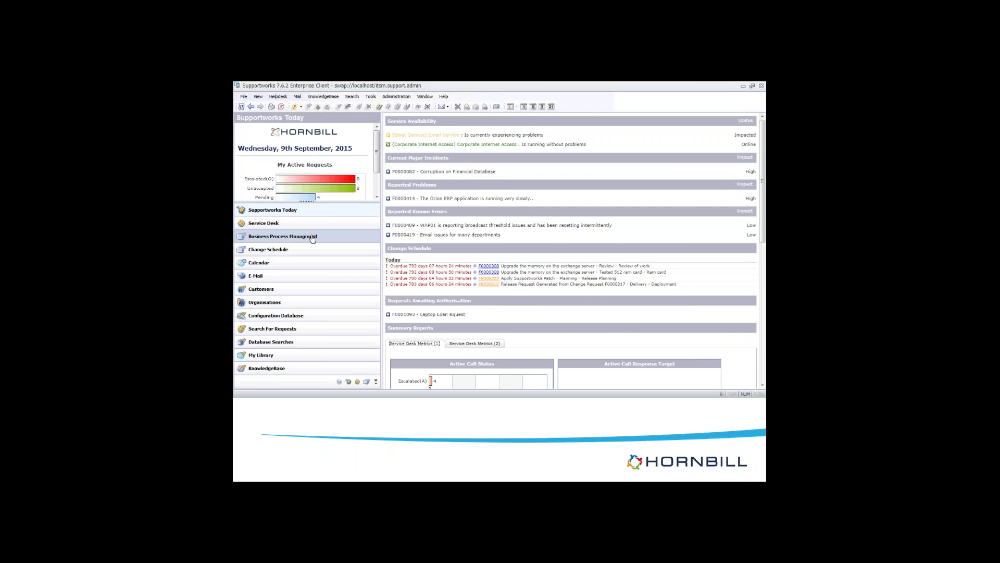
Open the newly logged office equipment request from the Service Desk's service requests and bring its details window to the front
left_click(292, 224)
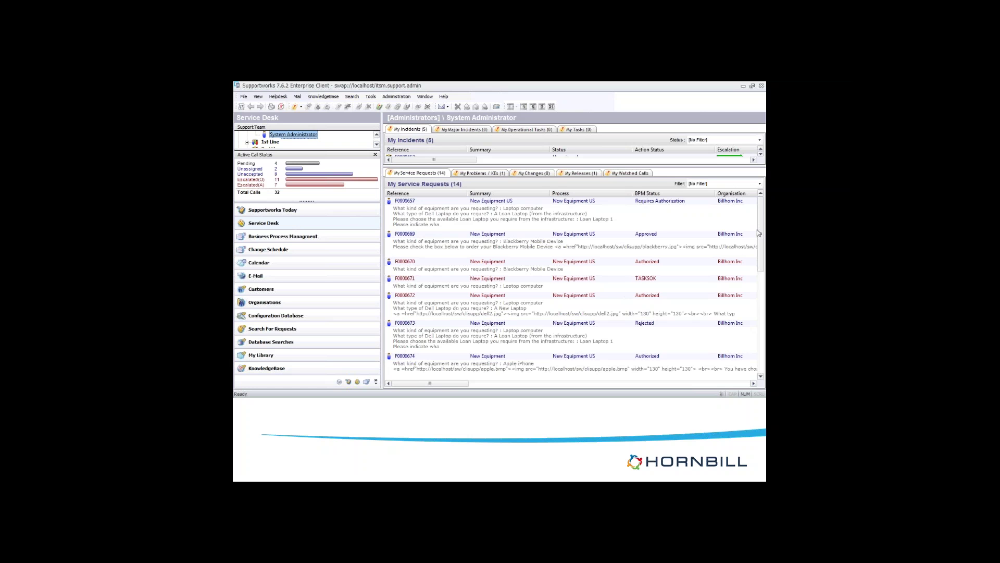
left_click_drag(760, 232, 761, 333)
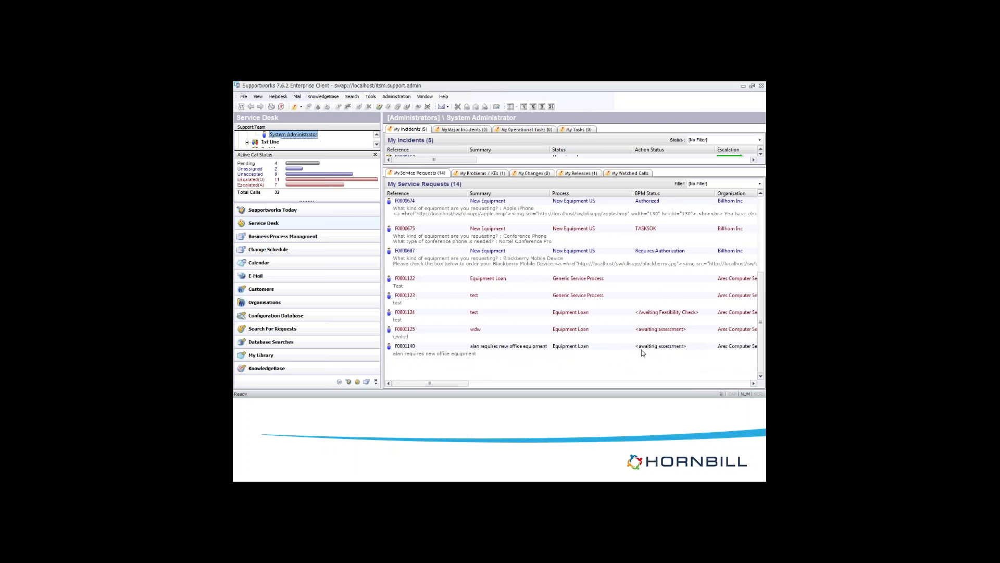
double_click(442, 353)
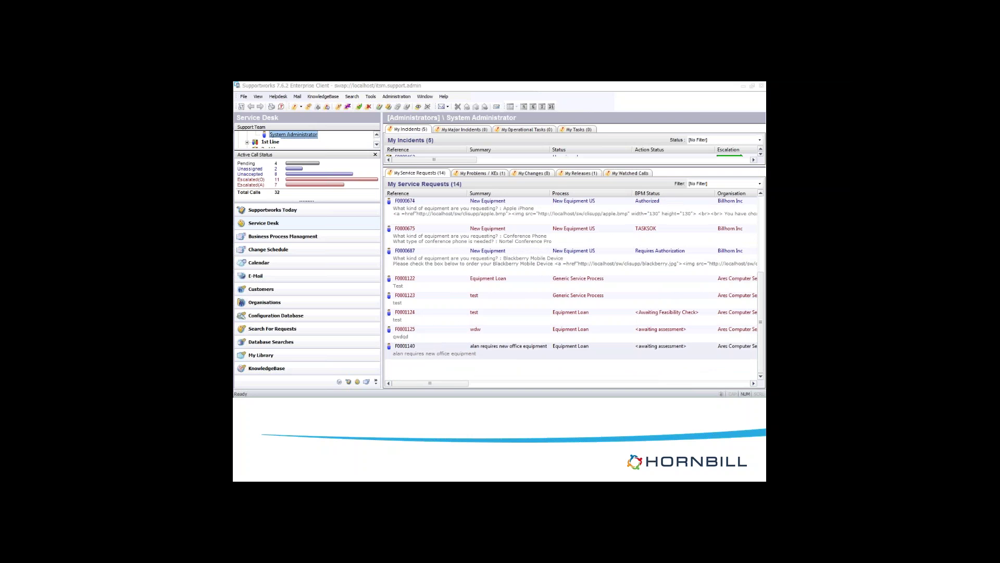
mouse_move(268, 289)
left_click(746, 92)
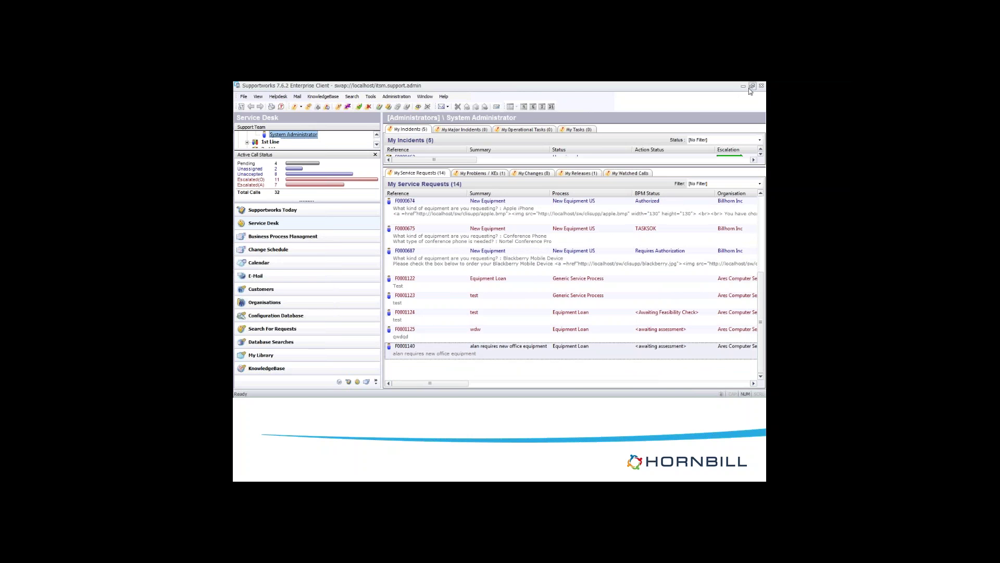
left_click(752, 86)
mouse_move(234, 318)
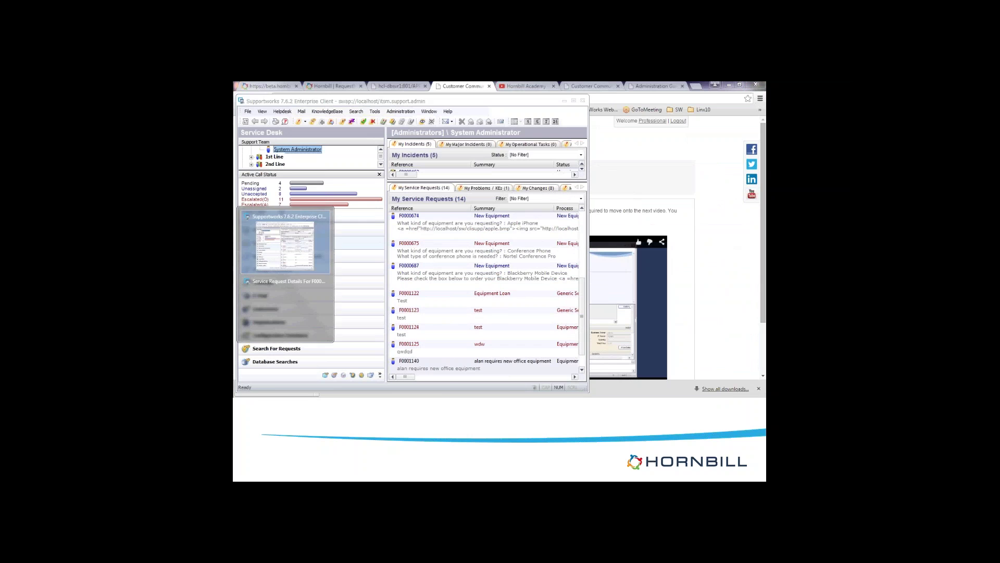
left_click(264, 290)
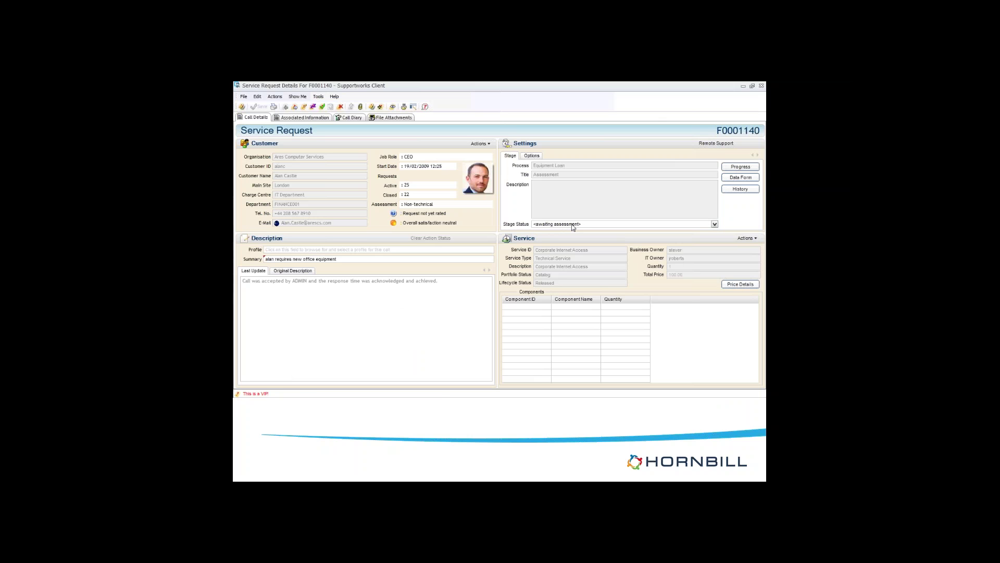
Update the service request with the description "completed assessment" and close the customer e-mail without sending it
left_click(280, 97)
left_click(292, 124)
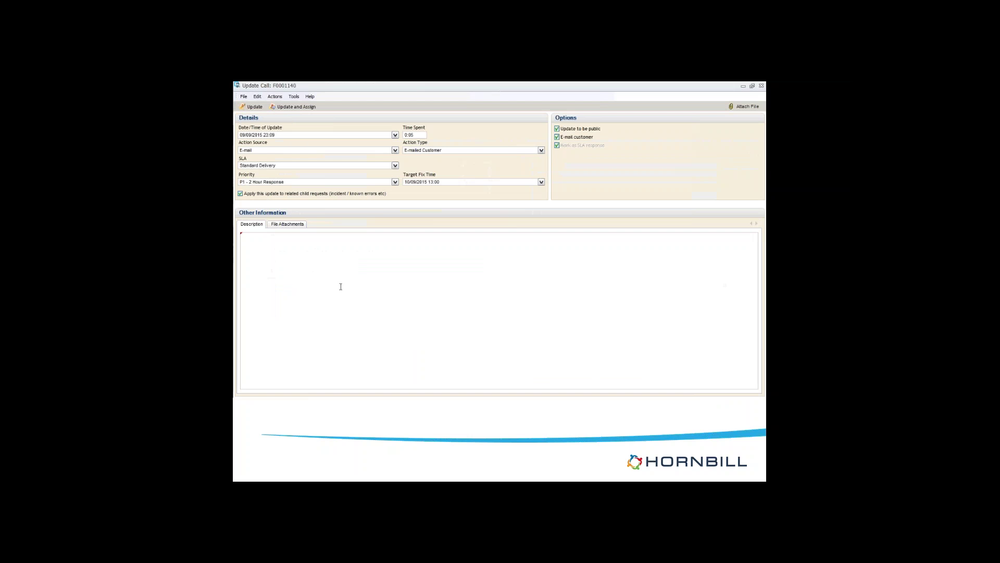
type("completed assessment")
left_click(255, 107)
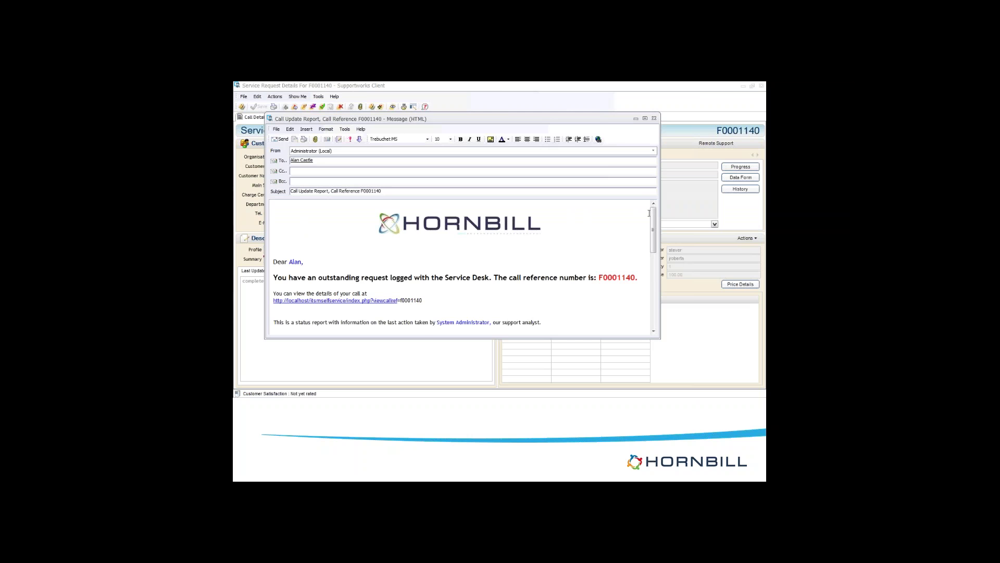
scroll(653, 217, "down", 3)
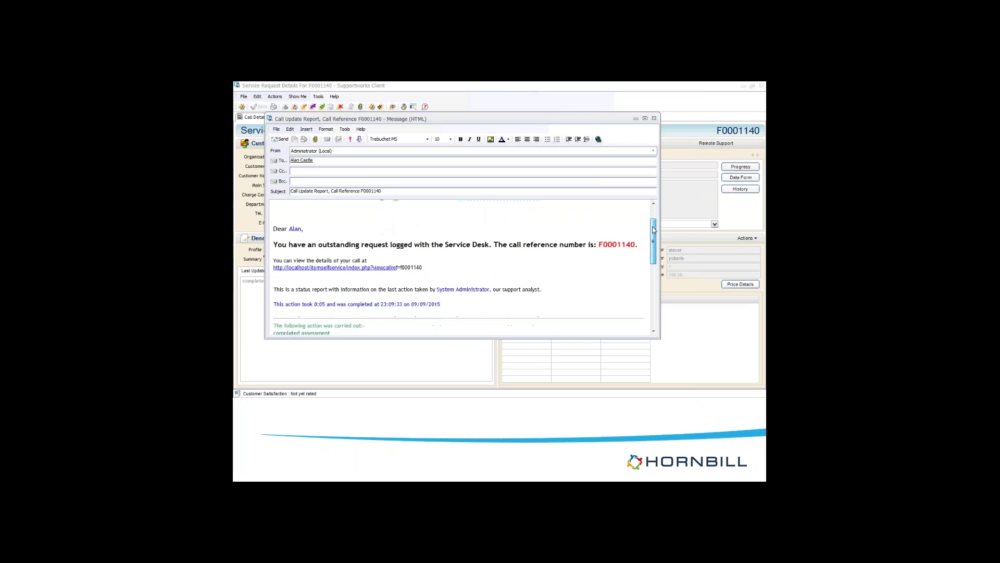
left_click(654, 118)
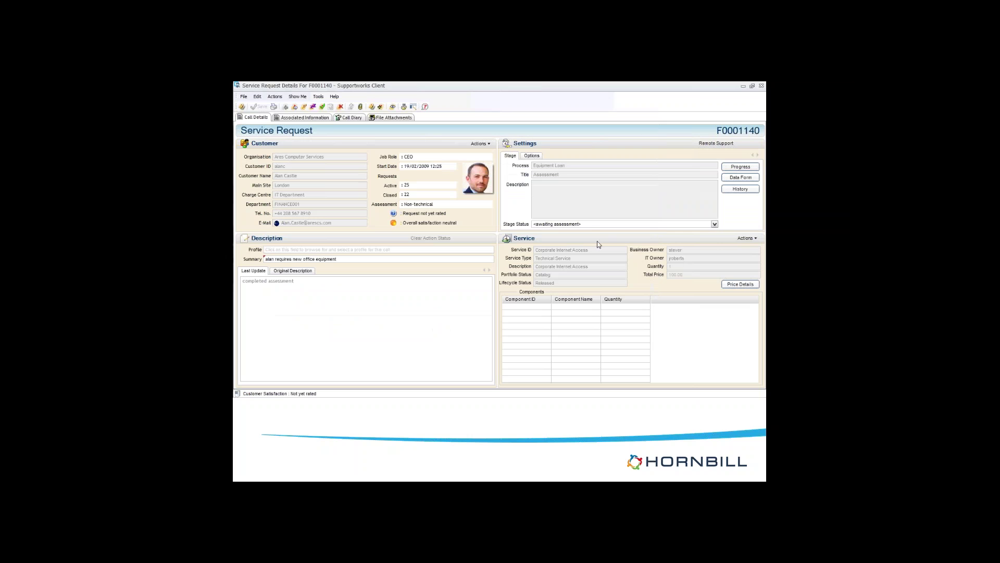
Set the request's stage status to Assessment Completed and save the request
left_click(588, 224)
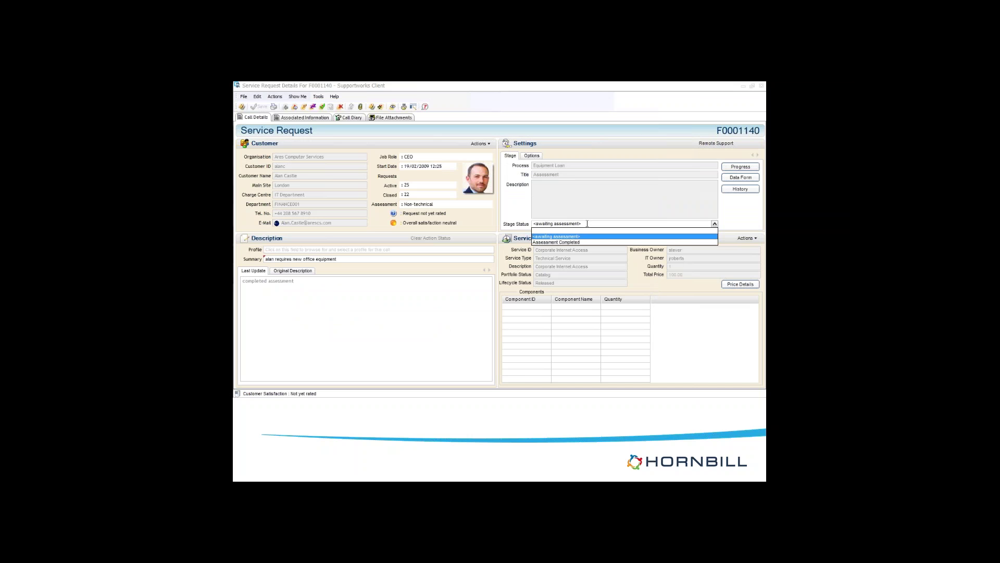
left_click(563, 243)
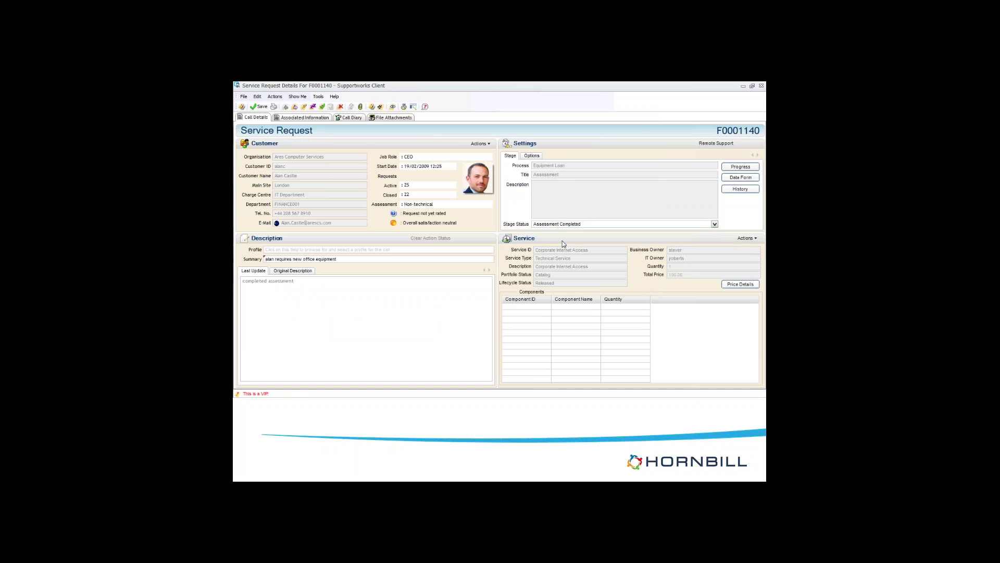
left_click(260, 107)
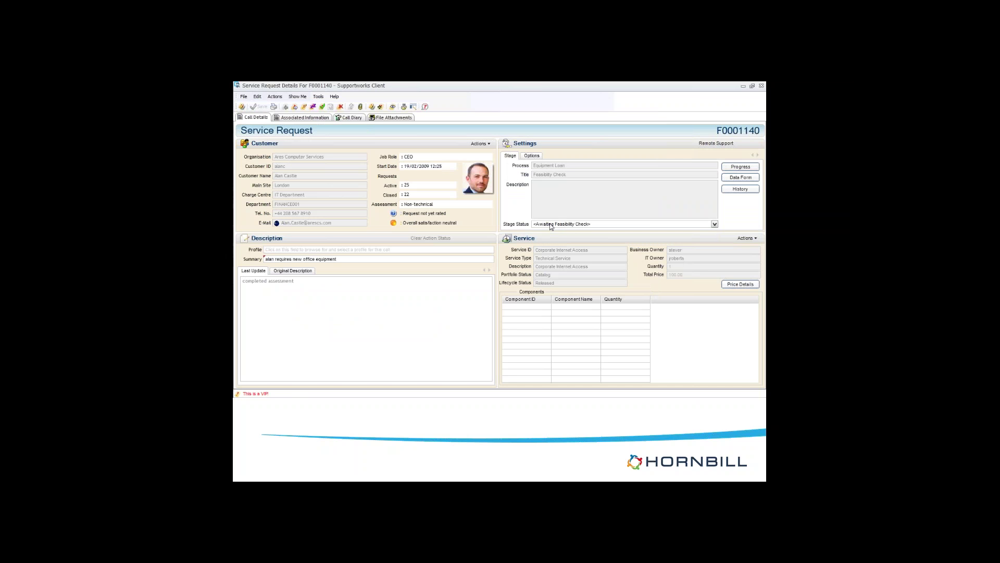
Set the Feasibility Check stage status to Feasibility Completed and save the request
left_click(551, 224)
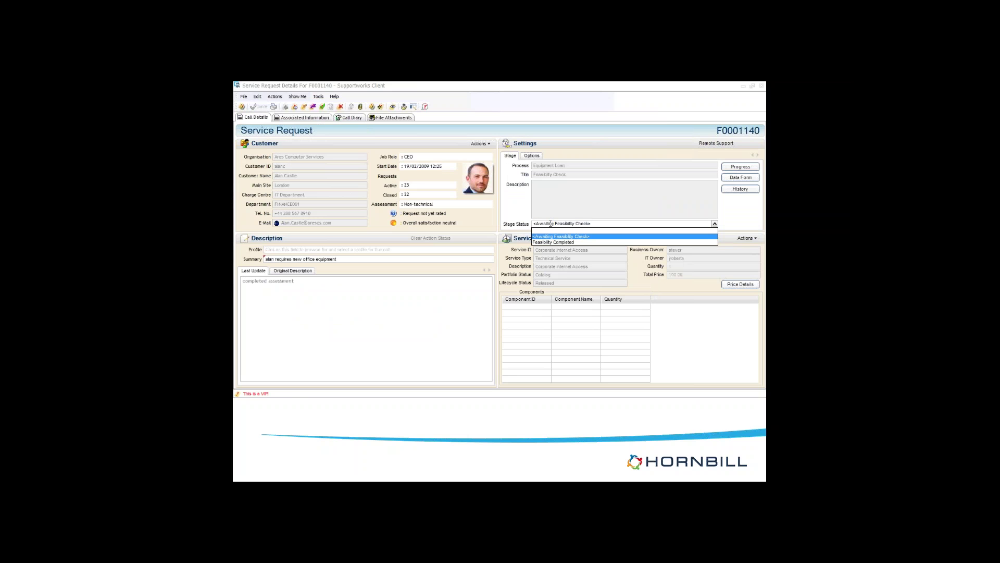
left_click(547, 242)
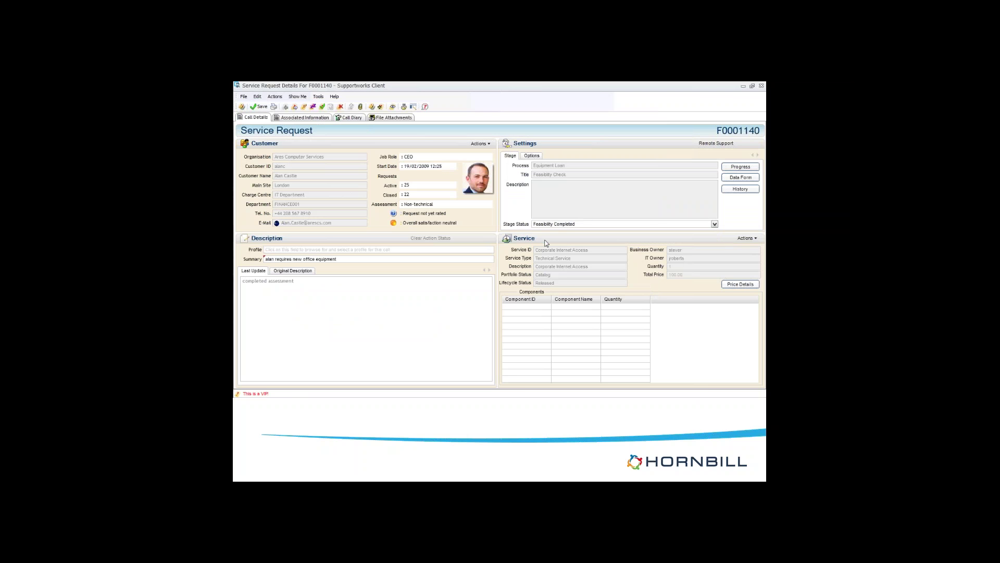
left_click(257, 107)
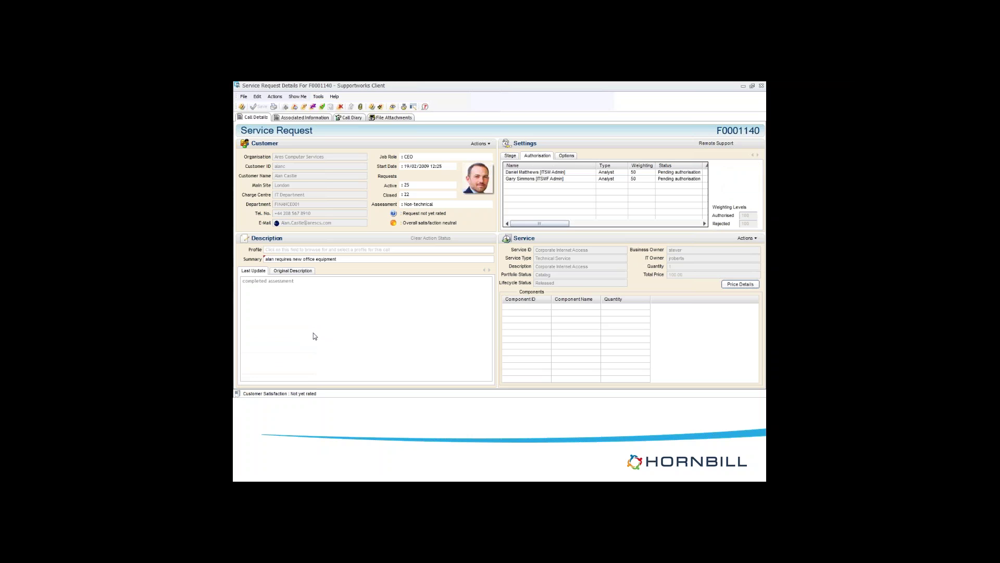
Set the first listed analyst's authorisation of the request to Authorised and save the change
left_click(536, 175)
left_click(530, 180)
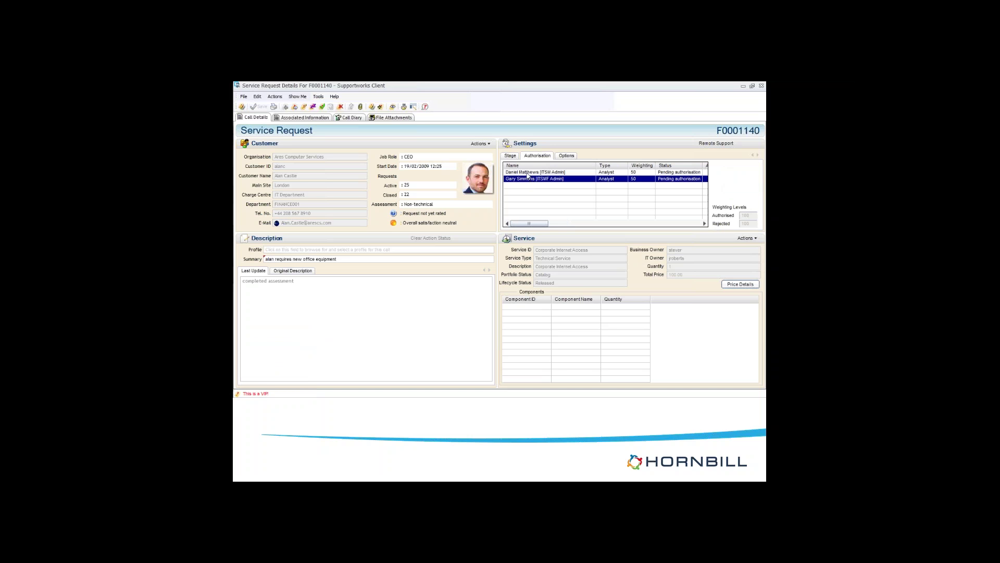
left_click(528, 174)
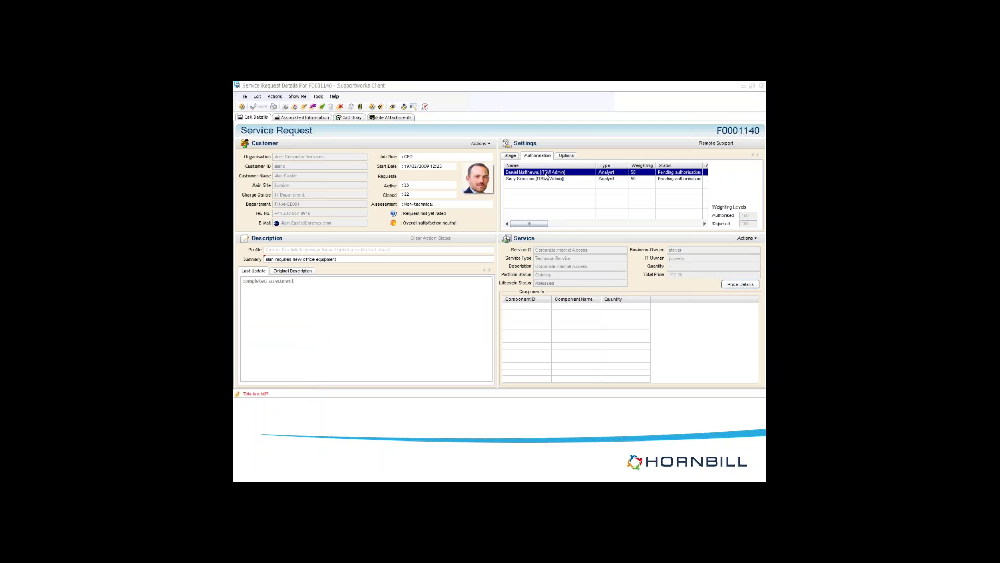
double_click(545, 176)
left_click(553, 251)
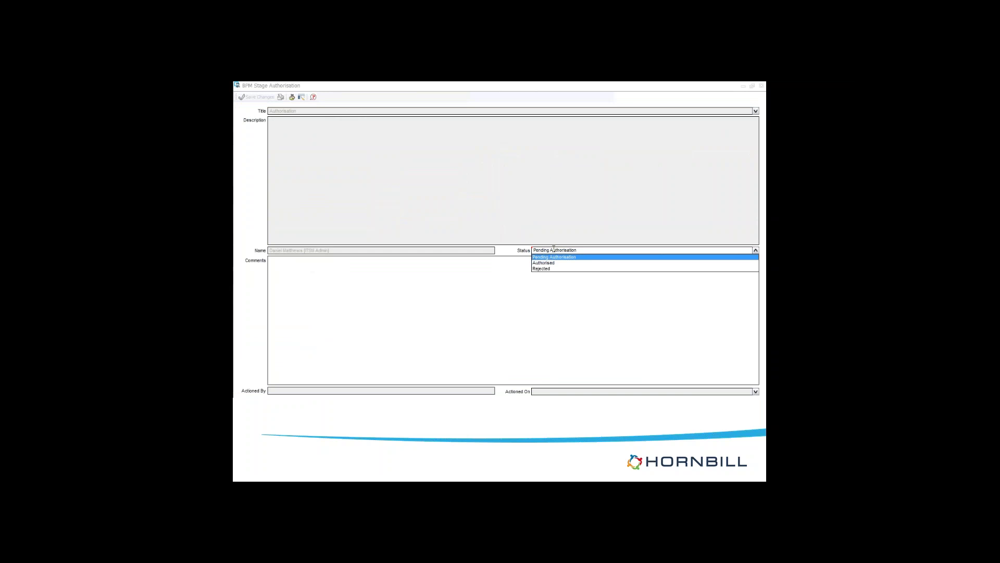
left_click(549, 263)
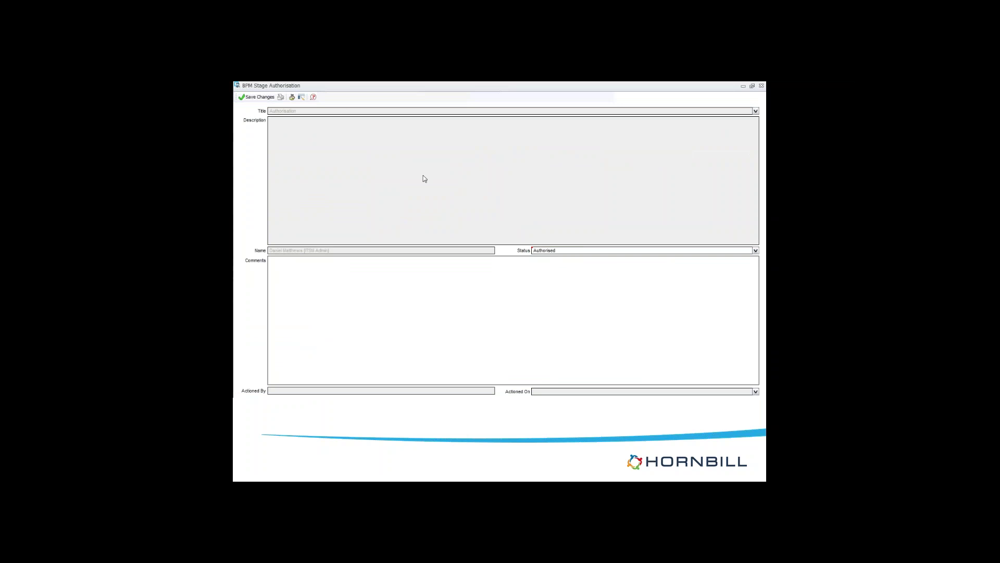
left_click(266, 97)
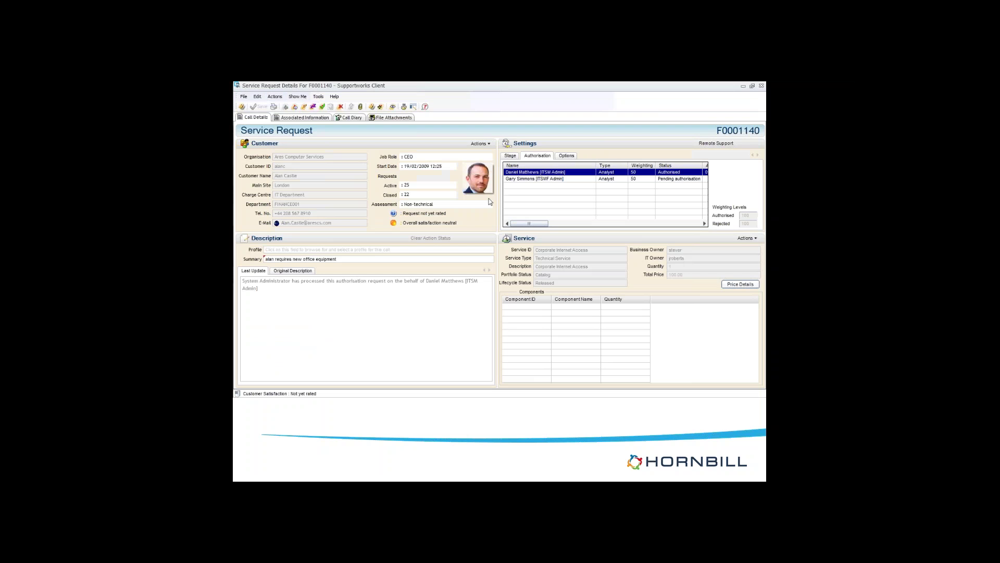
Set the second listed analyst's pending authorisation to Authorised and save the change
double_click(530, 181)
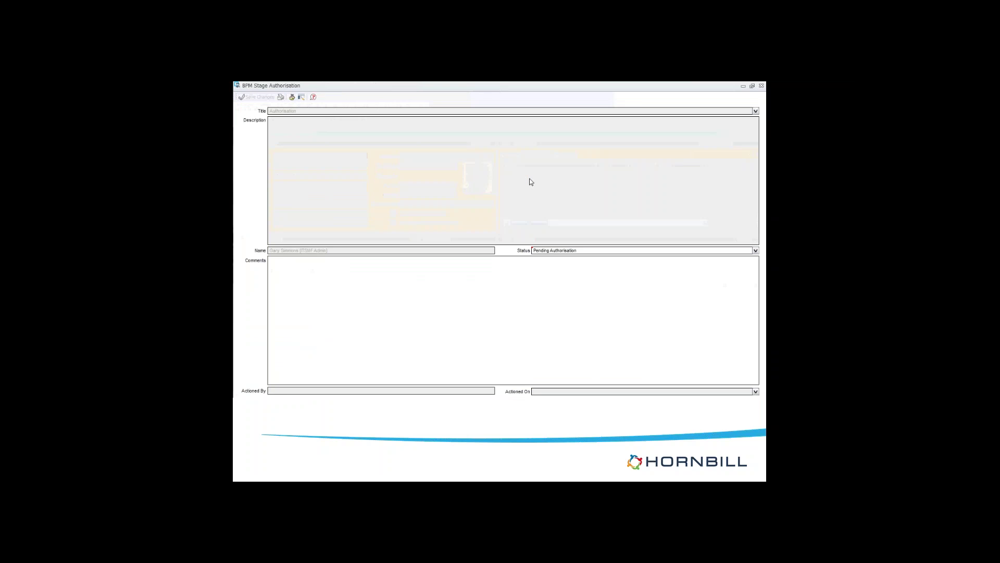
left_click(558, 250)
left_click(546, 263)
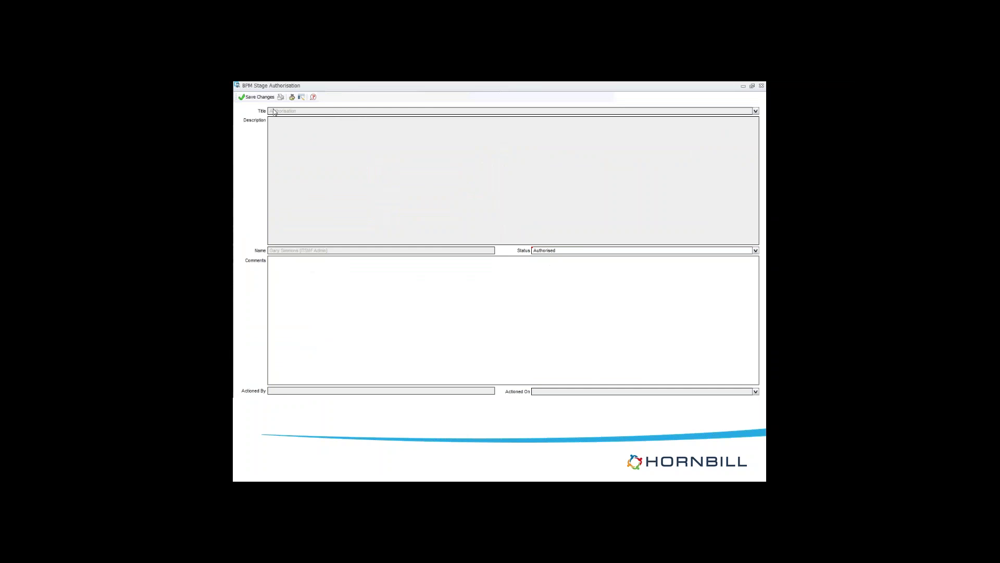
left_click(260, 96)
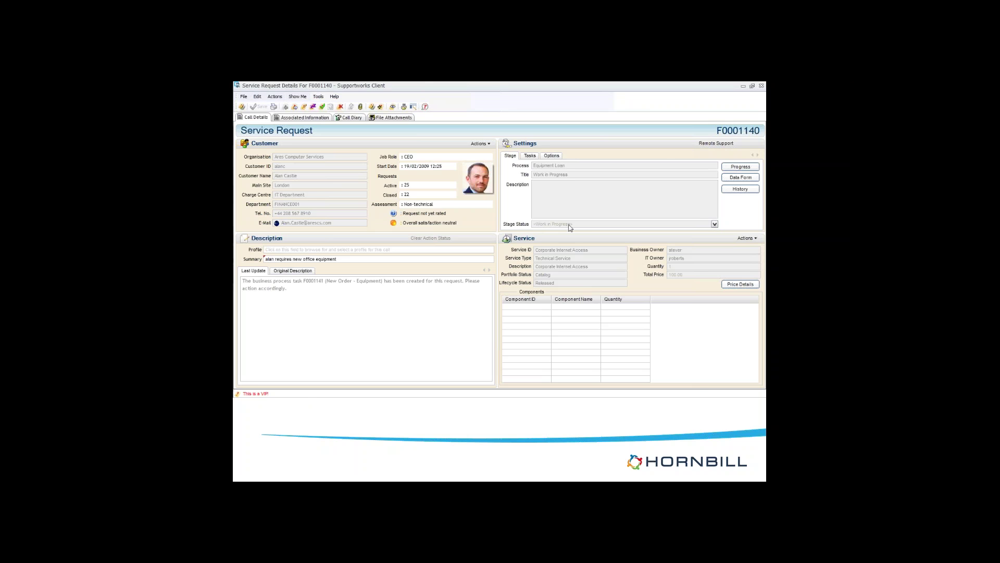
Open the request's New Order - Equipment task, review its details and available call actions, and close it unchanged
left_click(528, 156)
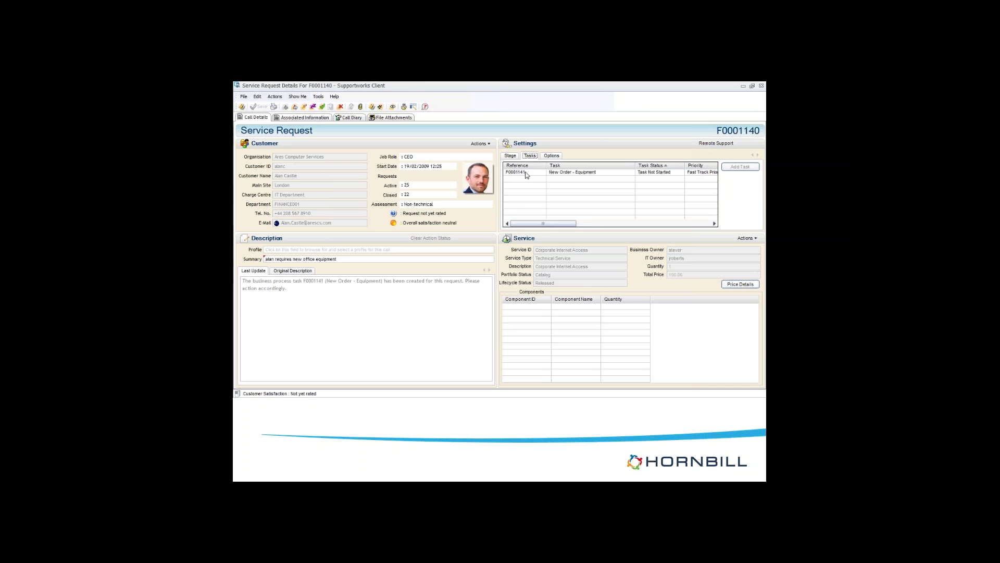
double_click(526, 173)
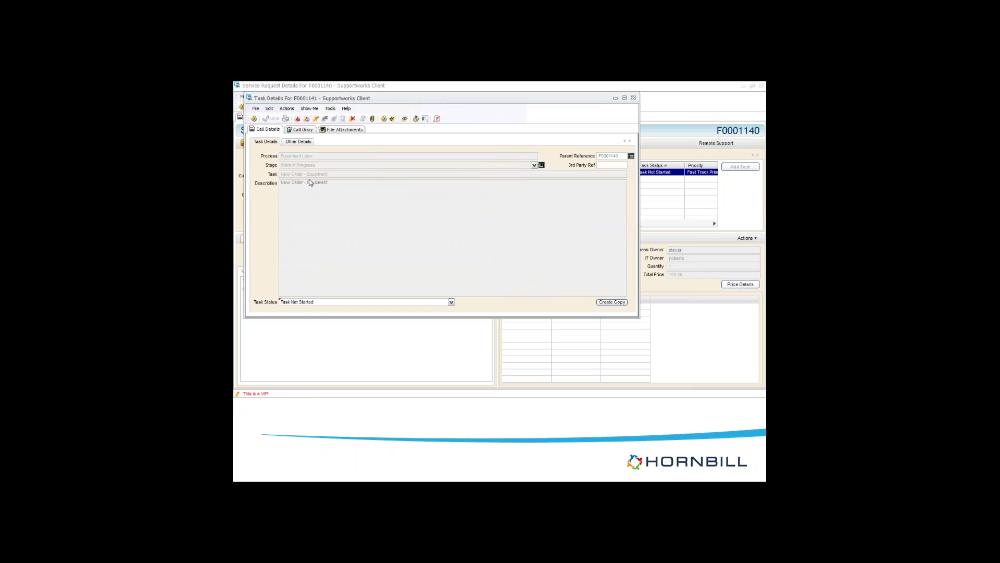
left_click(289, 109)
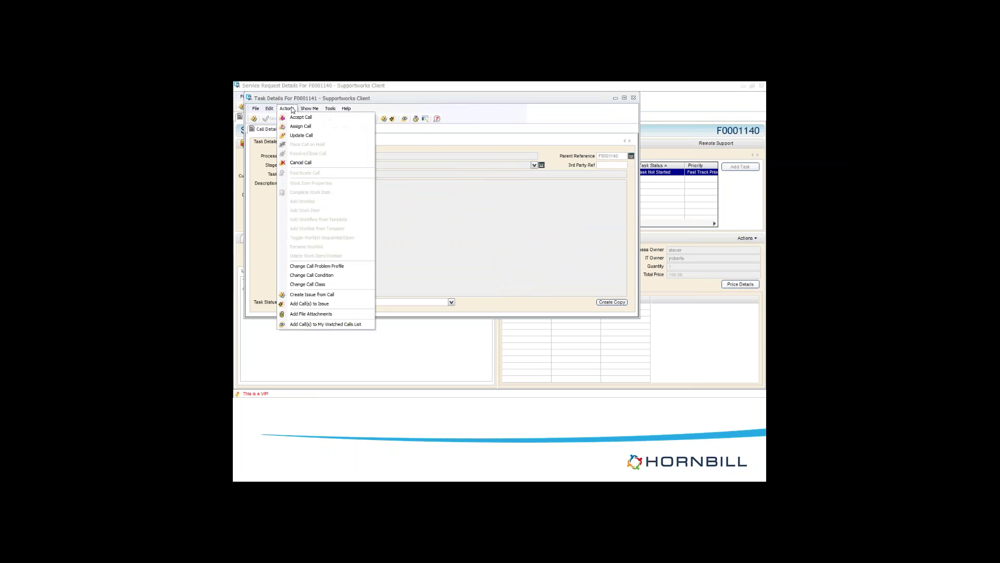
left_click(489, 219)
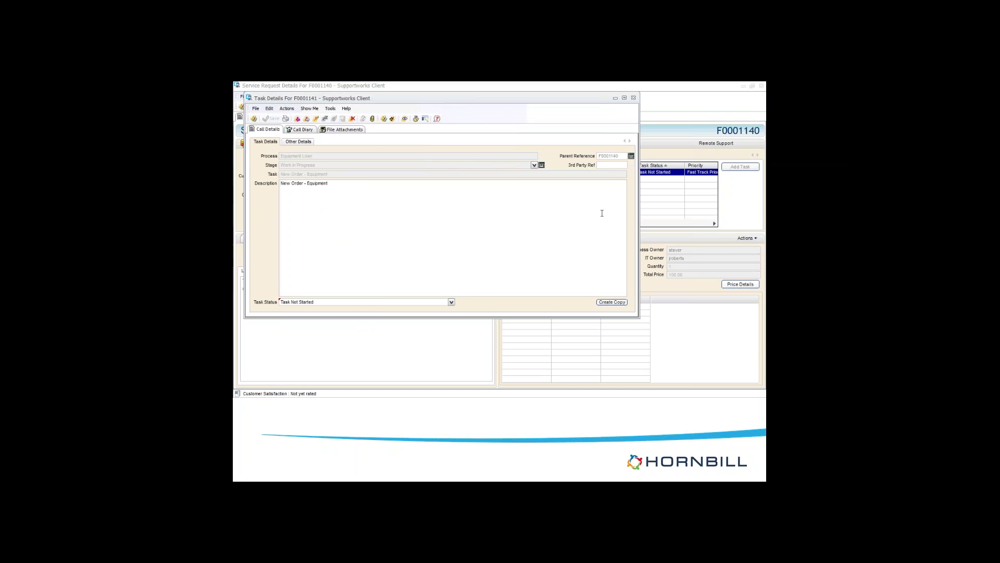
left_click(633, 98)
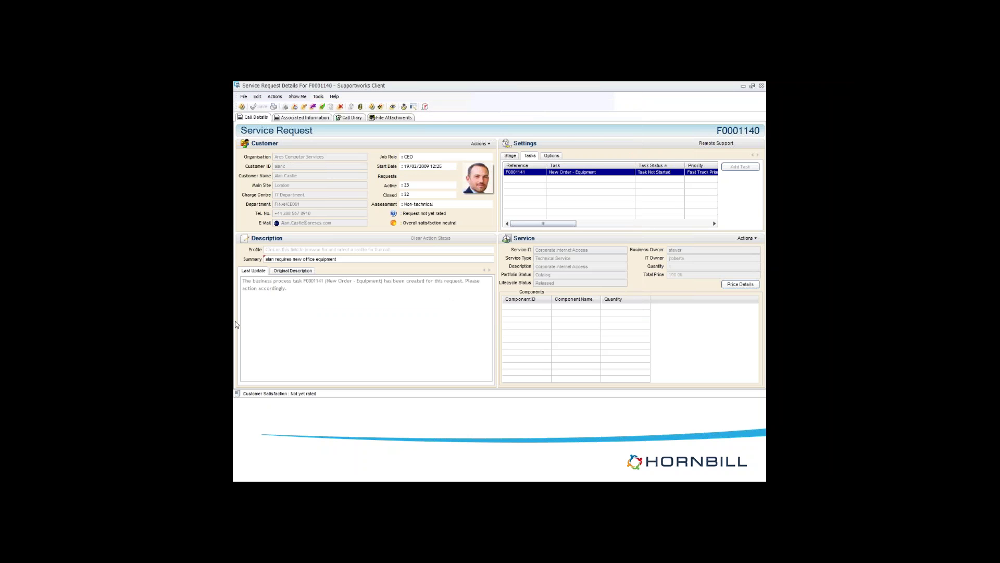
Switch to the maximised Service Desk and check the enlarged My Tasks list with its task status filter set to Pending Tasks
key("alt+Tab")
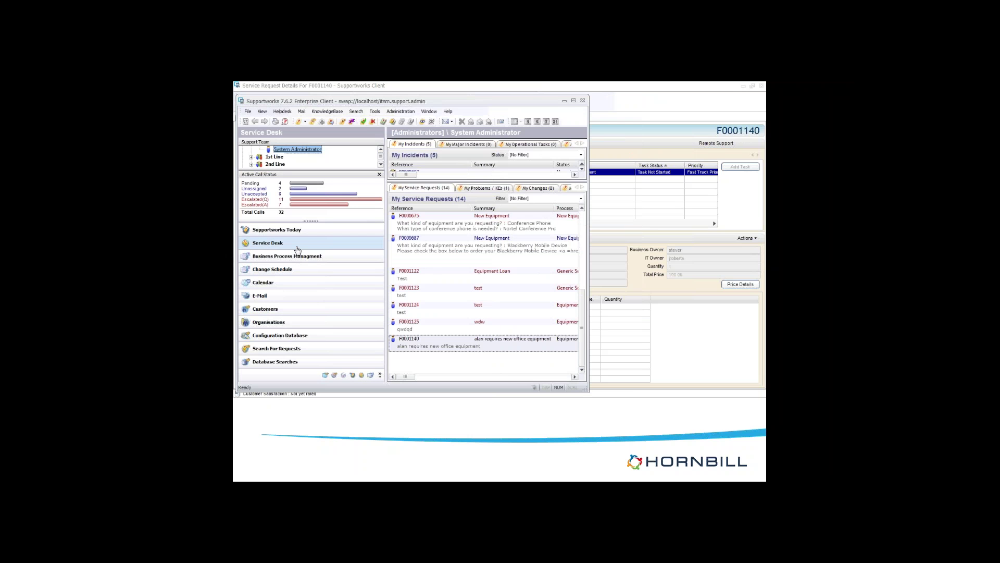
left_click(573, 101)
left_click(576, 130)
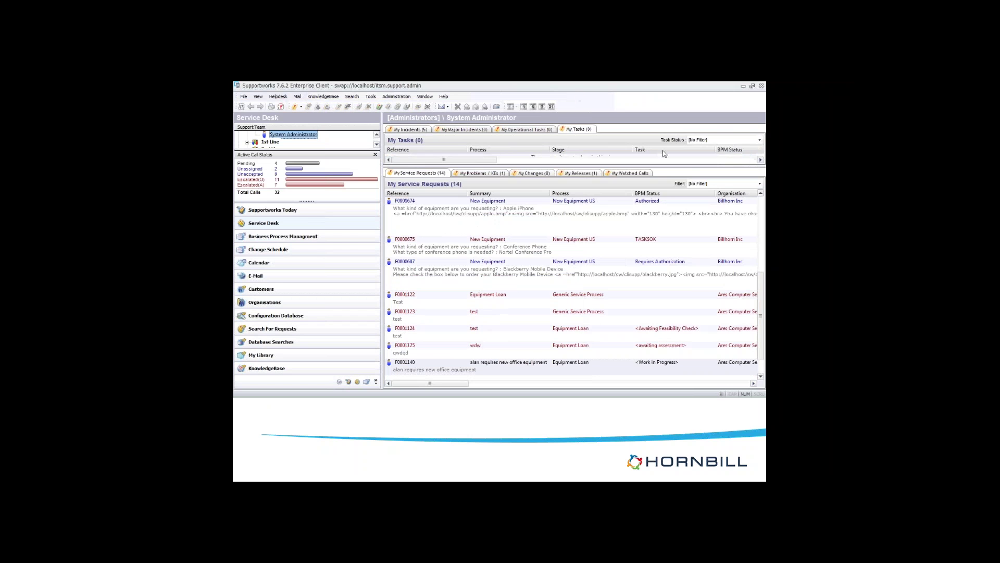
left_click_drag(687, 166, 687, 226)
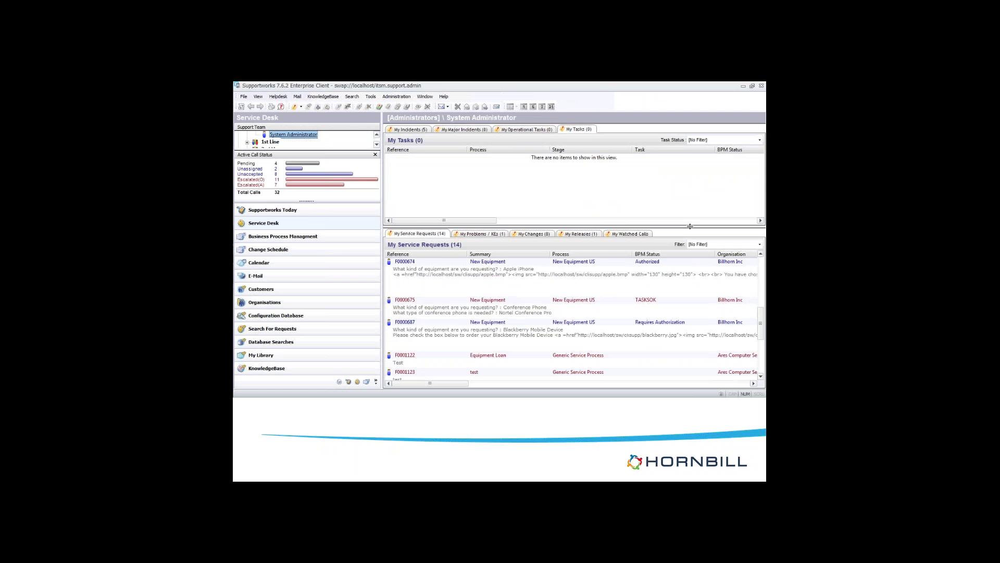
left_click(711, 140)
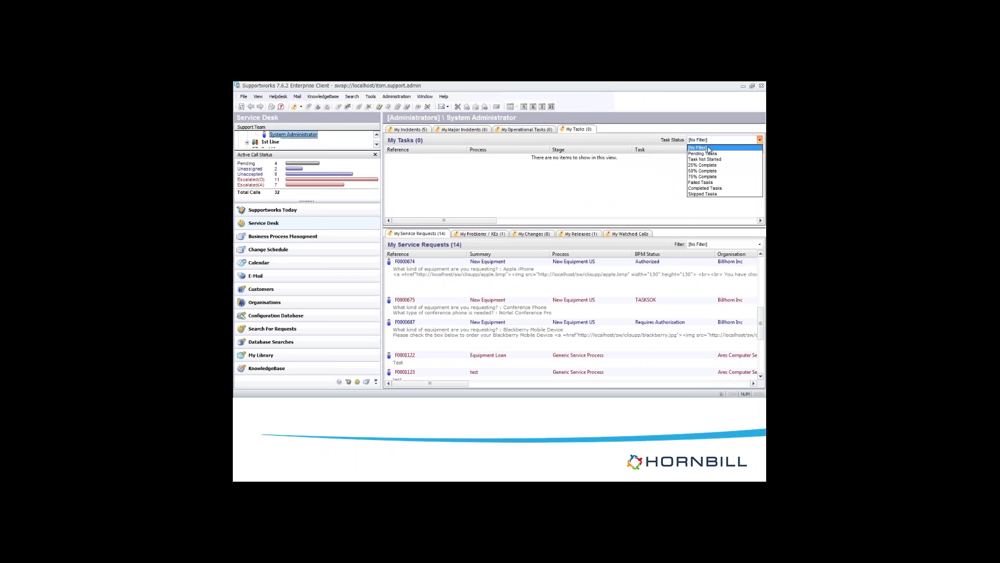
left_click(708, 153)
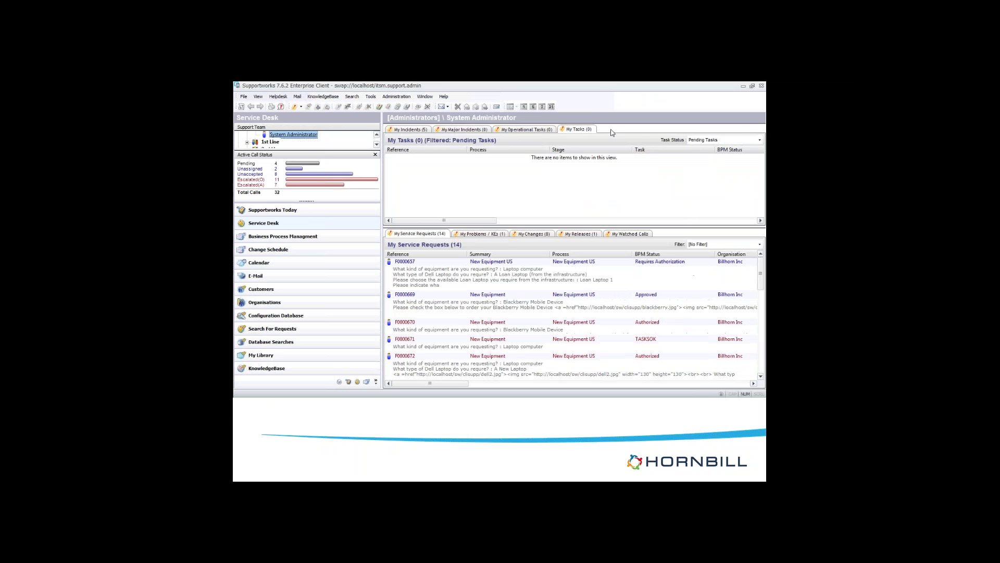
left_click(542, 129)
left_click(568, 131)
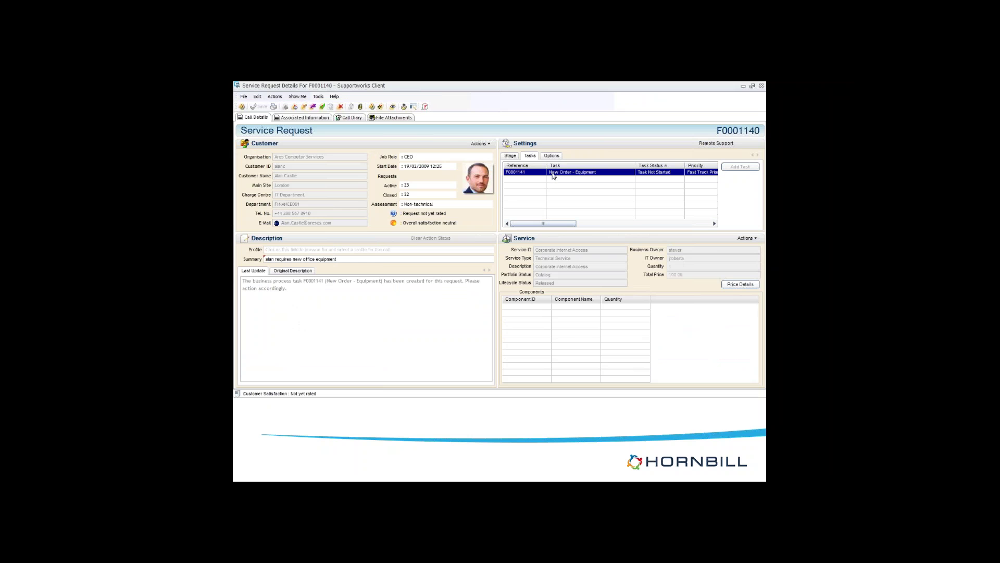
Set the New Order - Equipment task's status to Task Successfully Completed and save the task
double_click(554, 175)
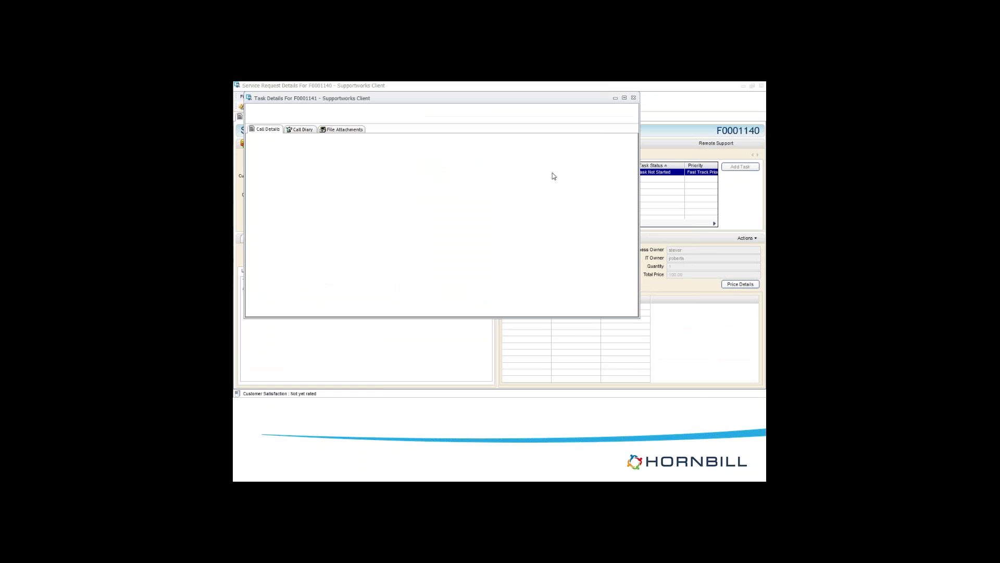
left_click(386, 302)
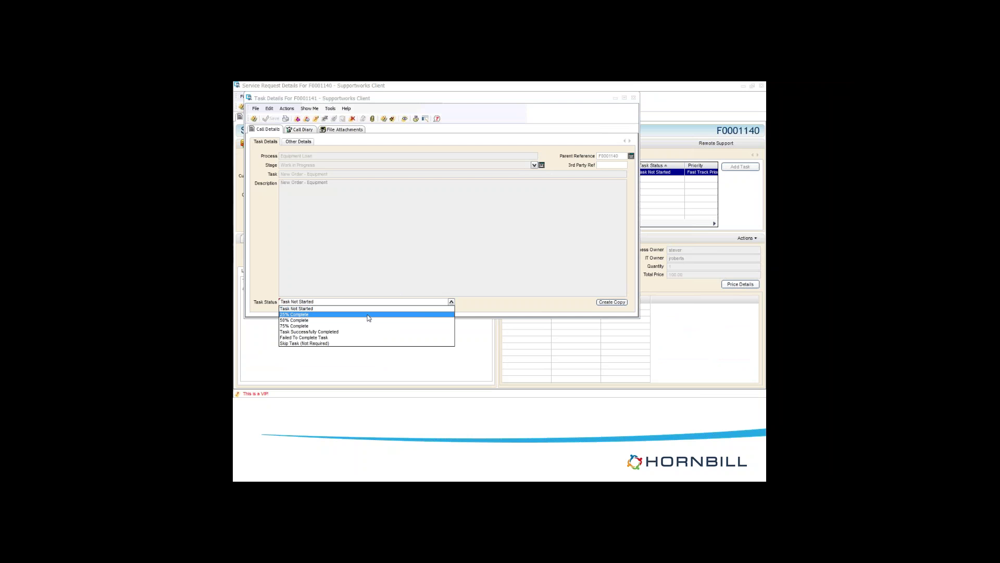
left_click(347, 332)
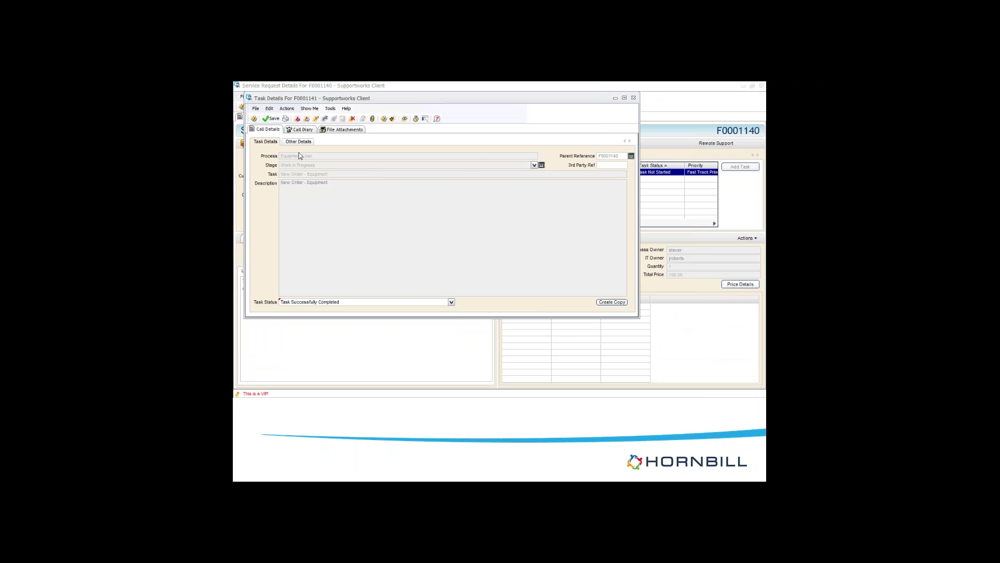
left_click(272, 118)
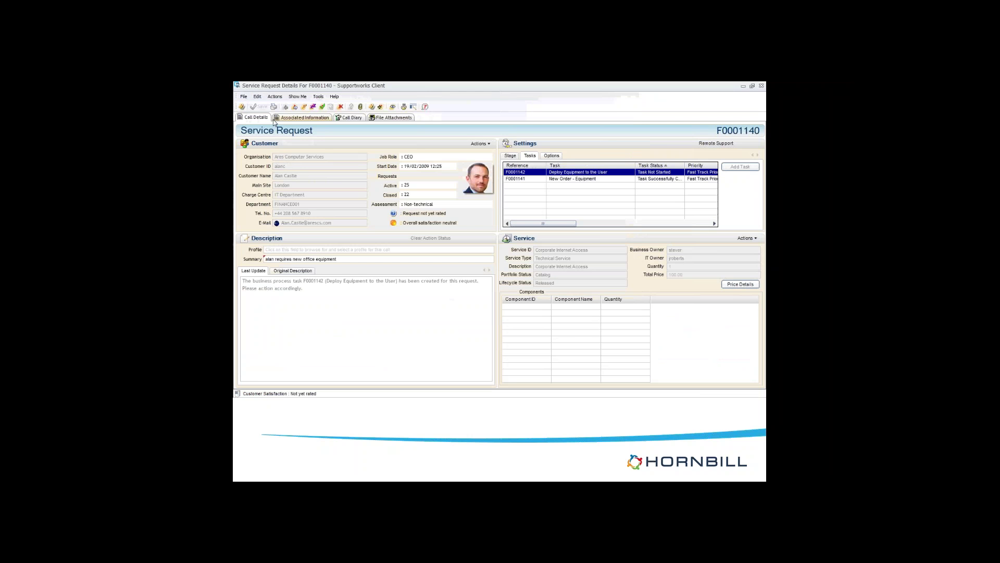
Reopen the completed New Order - Equipment task to check its details and close it again
left_click(522, 181)
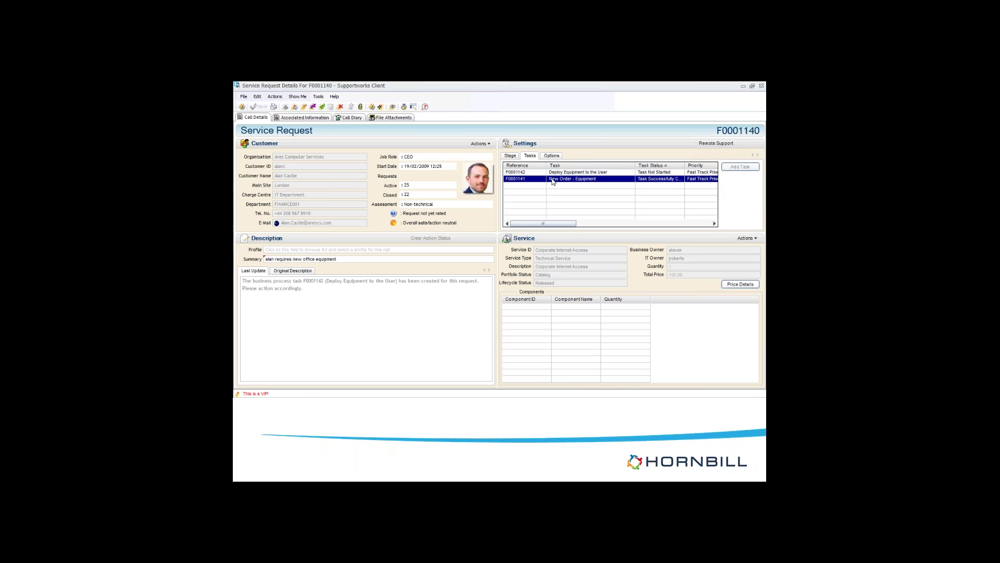
double_click(553, 180)
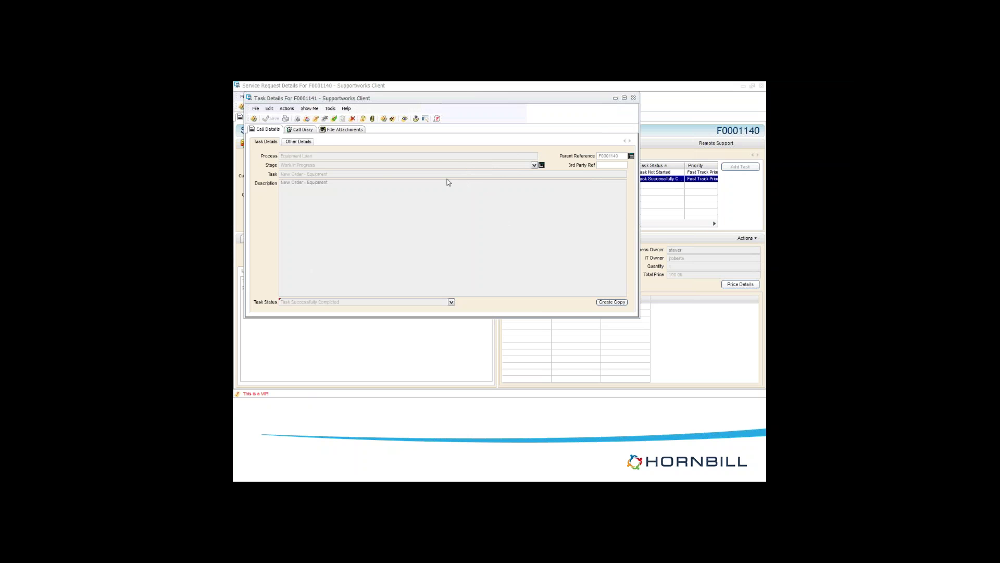
left_click(633, 97)
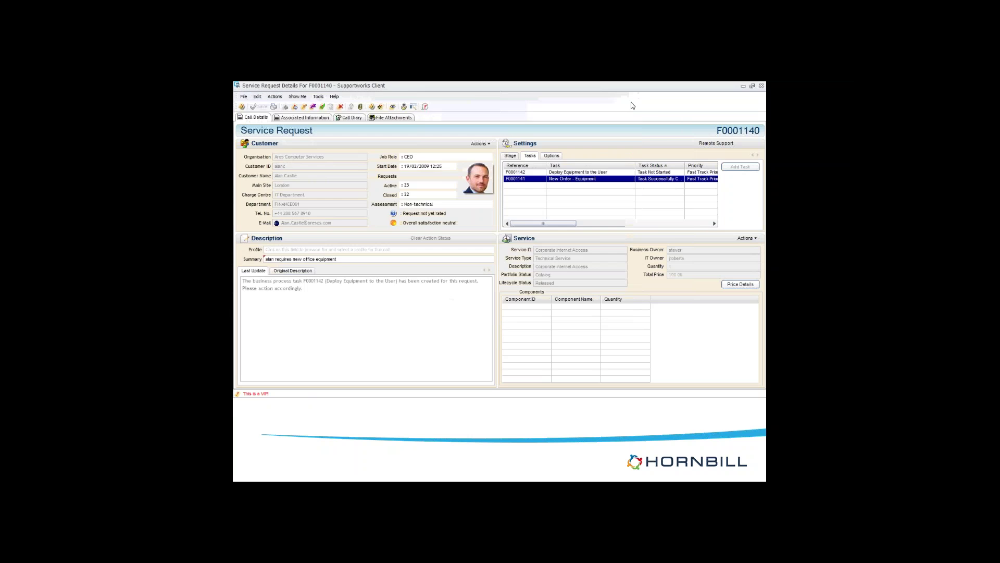
Set the Deploy Equipment to the User task to Task Successfully Completed, save it, and check the request's stage status options
double_click(598, 172)
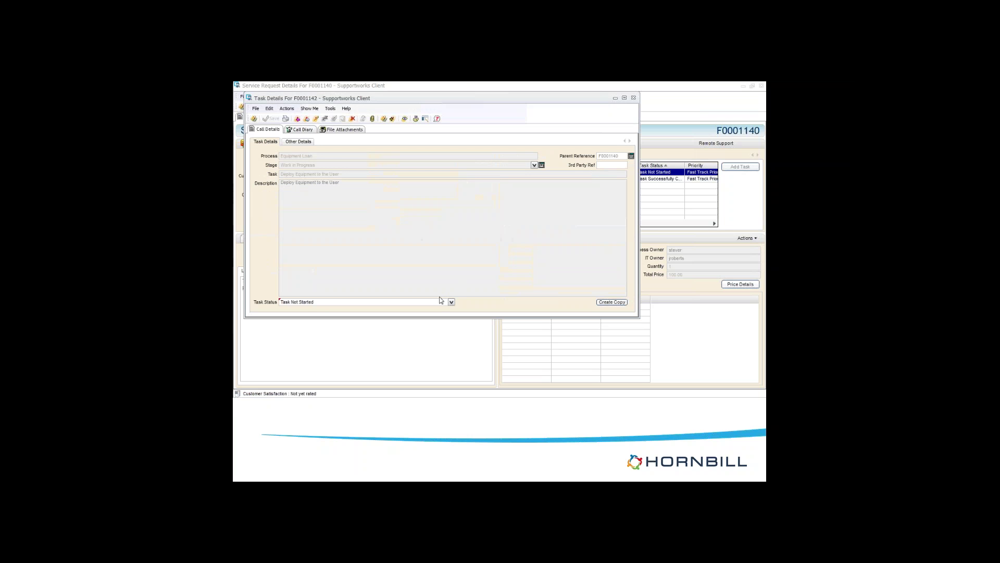
left_click(432, 302)
left_click(358, 332)
left_click(271, 118)
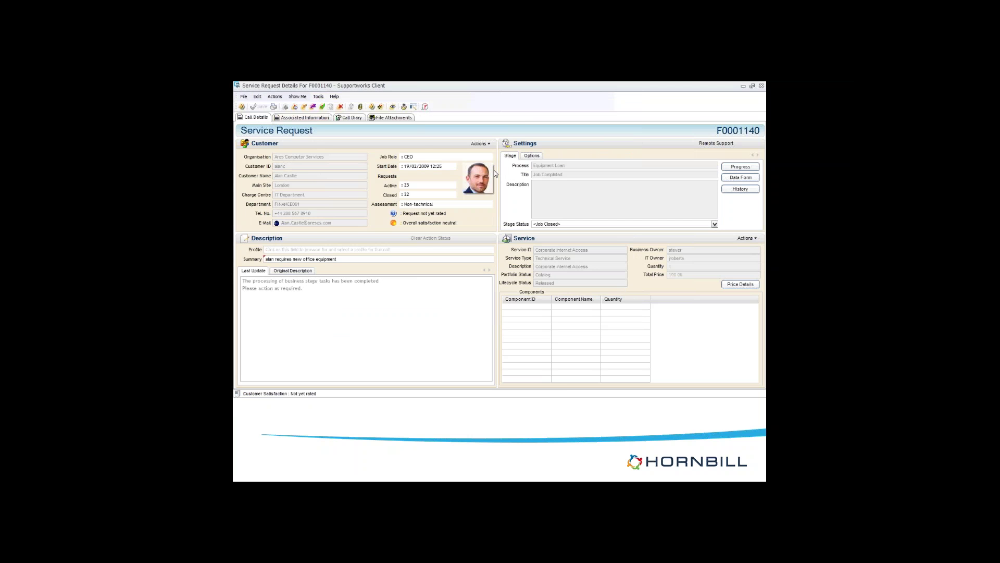
left_click(545, 224)
left_click(545, 225)
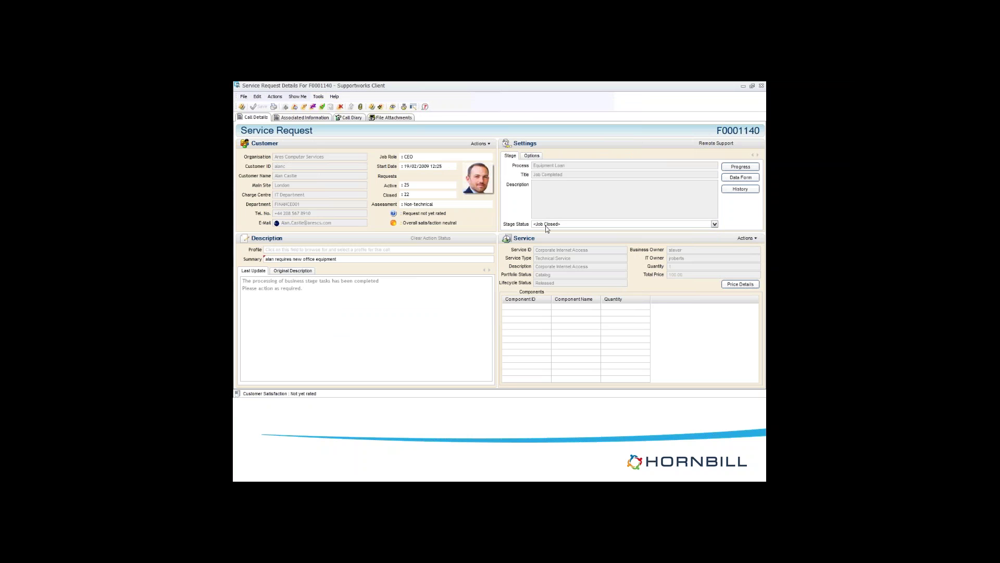